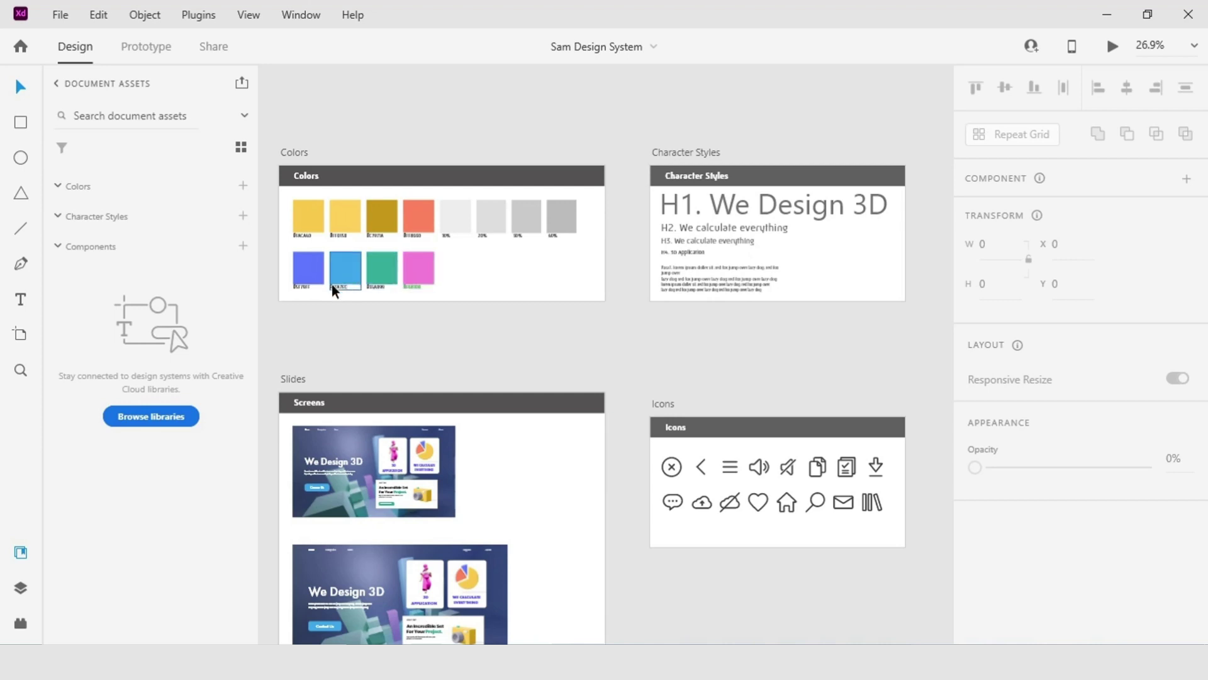
Shift the view of the design system artboards slightly to the right.
left_click_drag(323, 342, 358, 363)
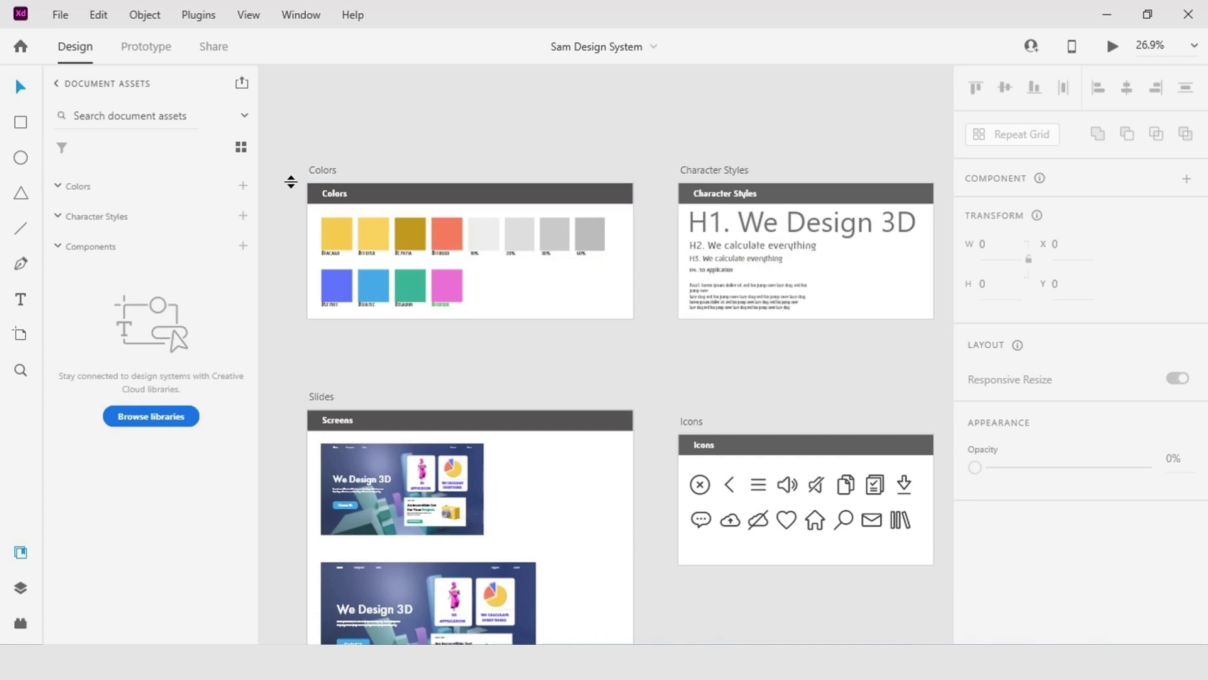
Add the Colors artboard's thirteen colours to Document Assets as colour swatches.
left_click(323, 171)
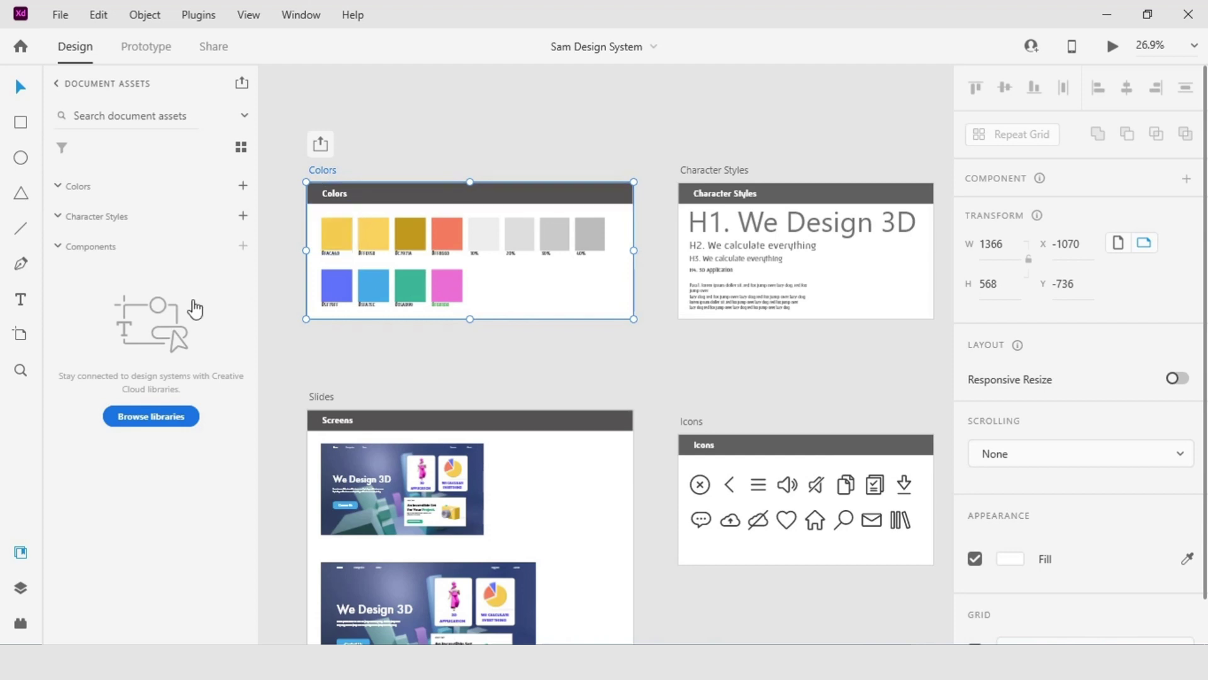
left_click(244, 186)
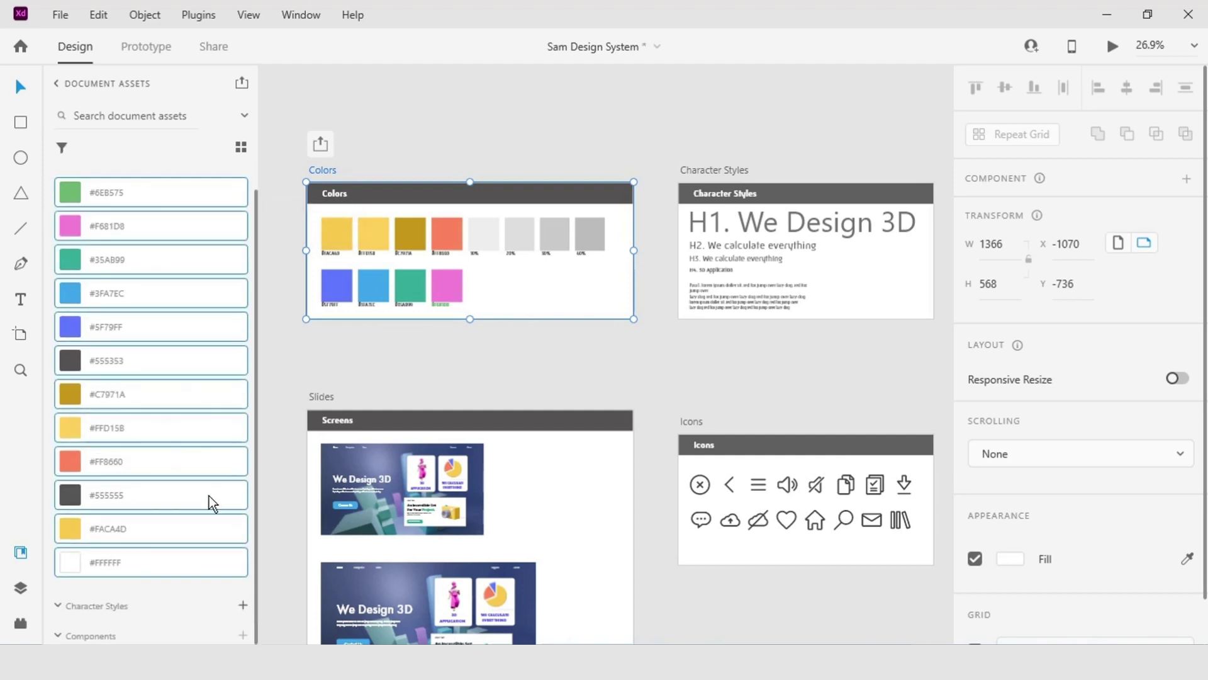
Select the Character Styles artboard and add its seven text styles as character styles.
mouse_move(171, 375)
left_click(746, 169)
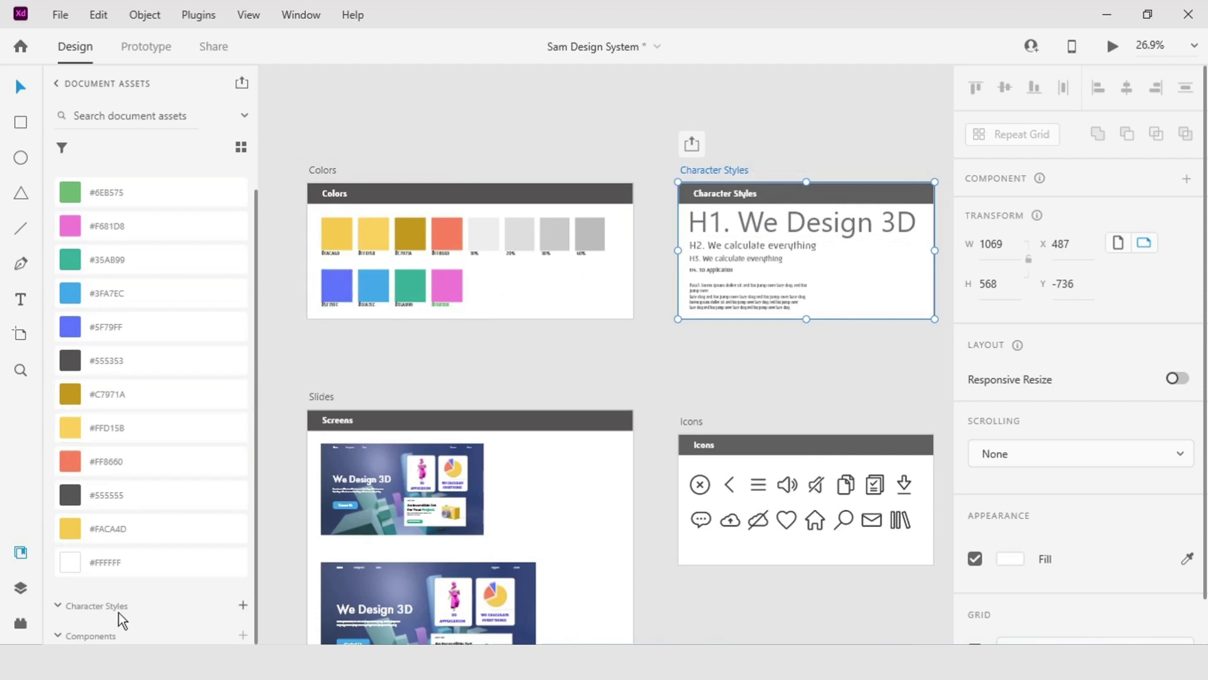
left_click(242, 606)
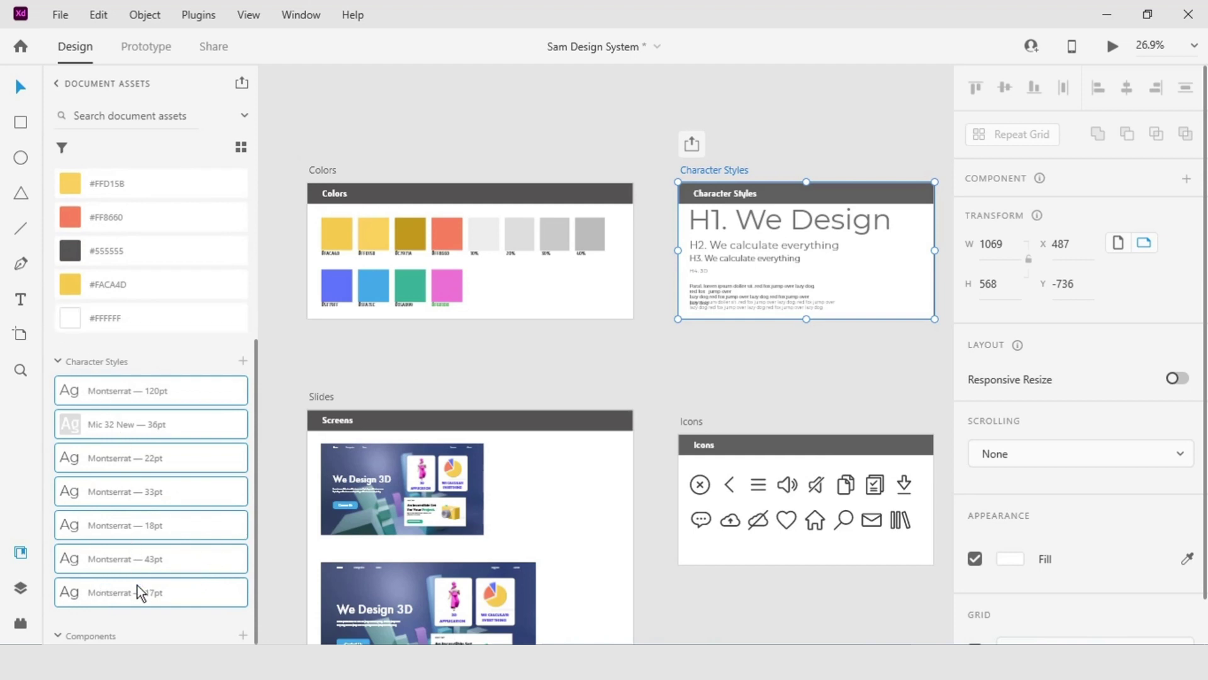
Scroll the assets panel back up and deselect the Character Styles artboard.
mouse_move(140, 590)
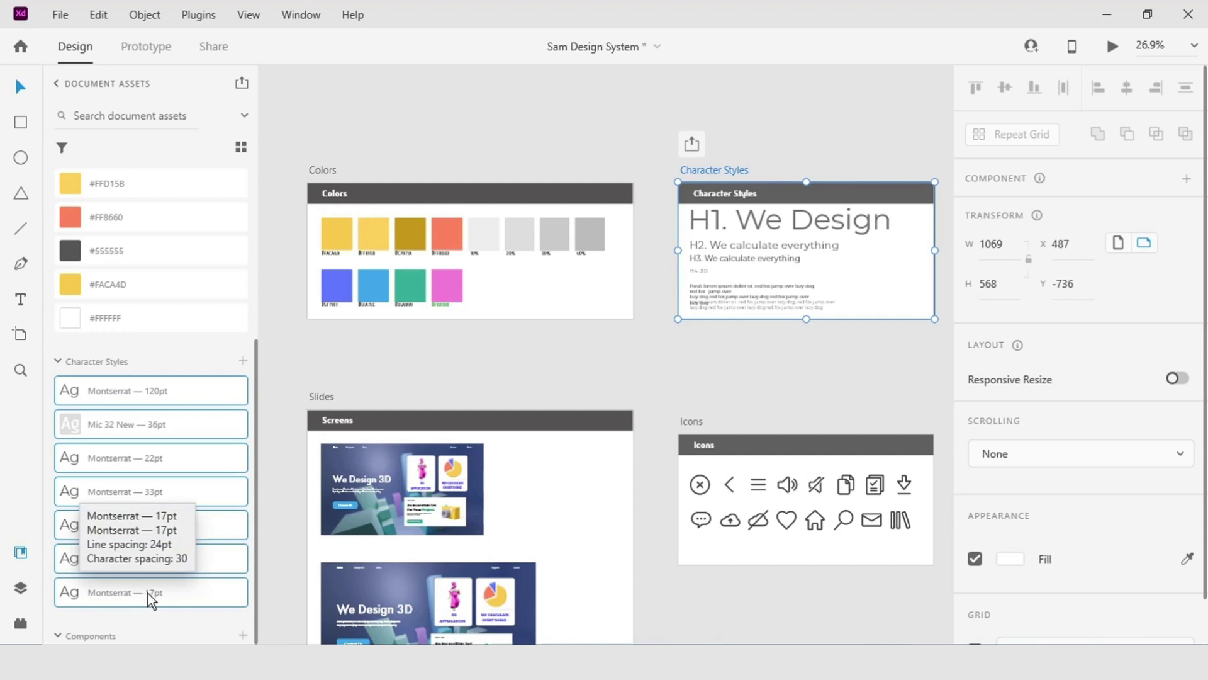
scroll(183, 362, "up", 4)
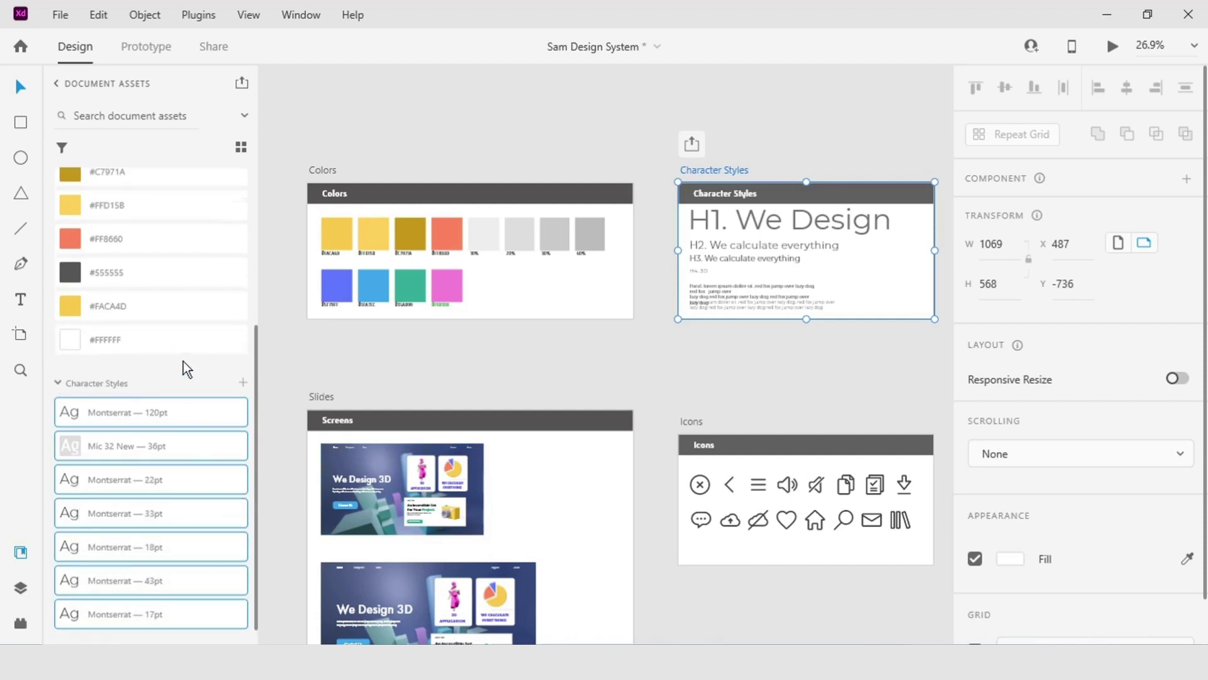
scroll(183, 361, "up", 1)
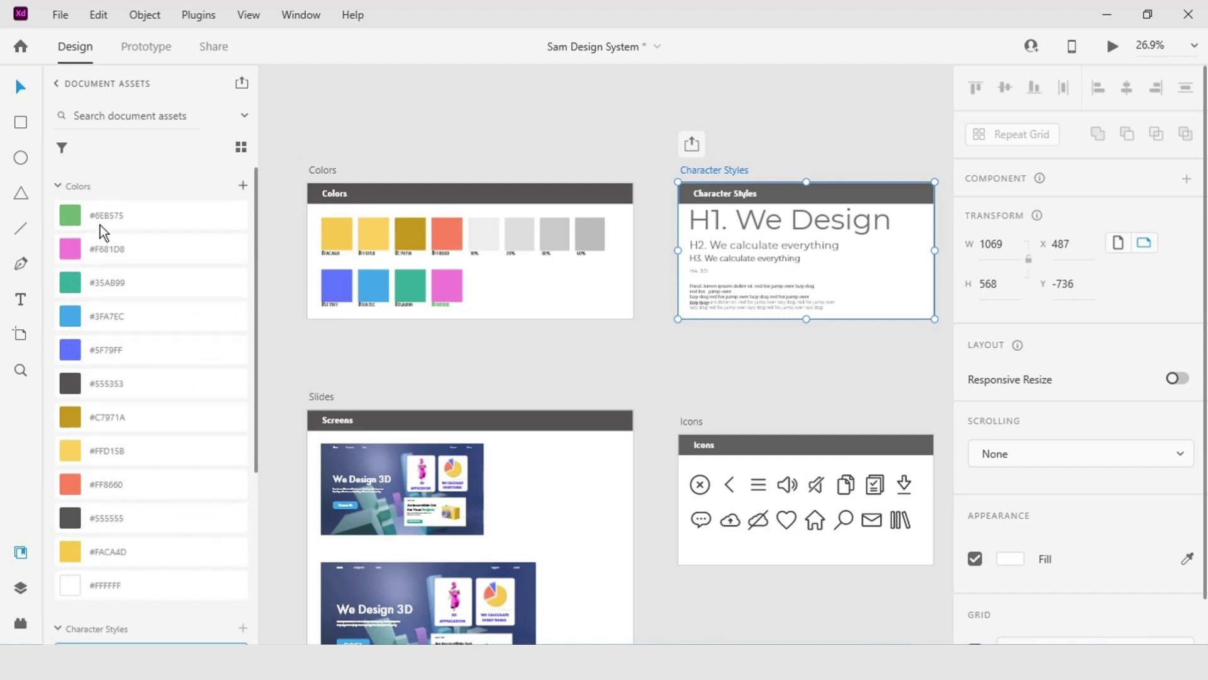
key("Escape")
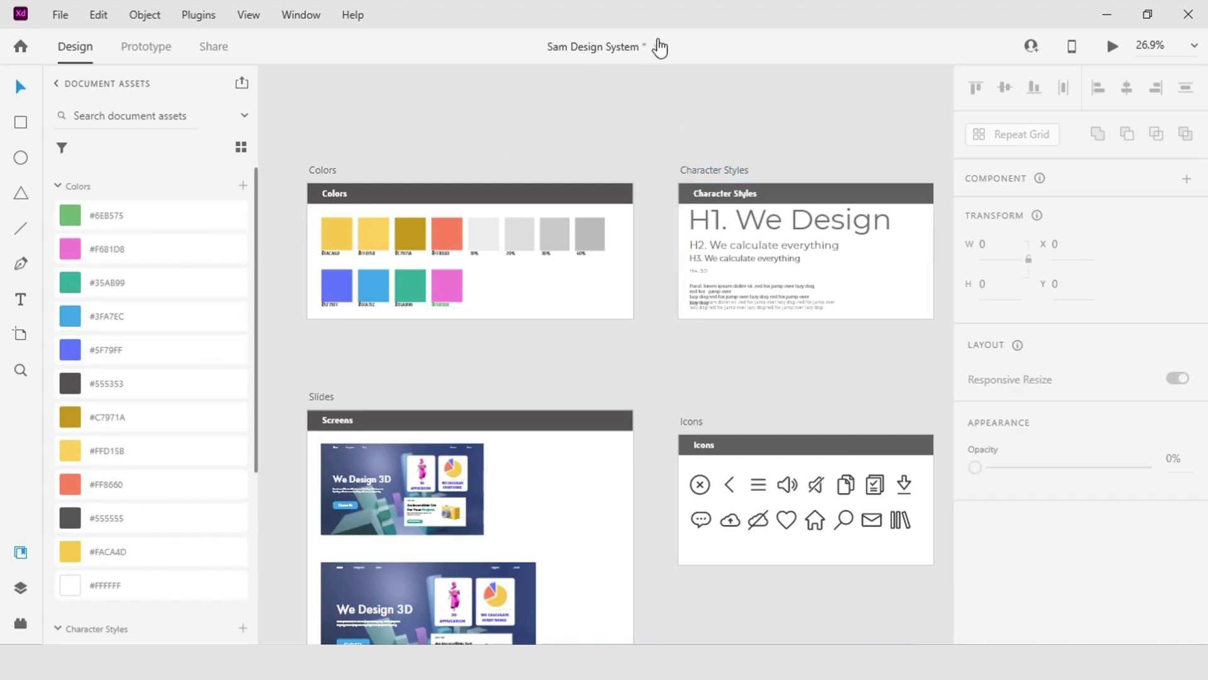
Rename the document from its old title to 'Sam Design System'.
left_click(598, 50)
key("BackSpace")
key("BackSpace")
key("BackSpace")
key("BackSpace")
key("BackSpace")
key("BackSpace")
key("BackSpace")
key("BackSpace")
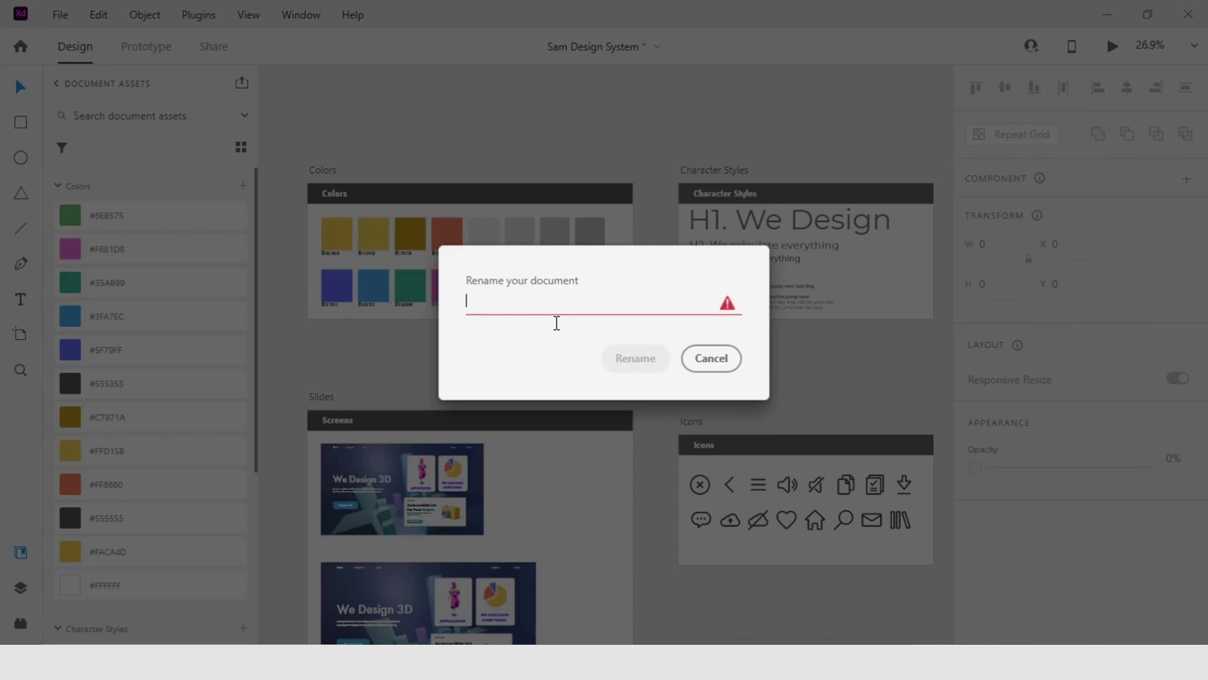
type("Sam ")
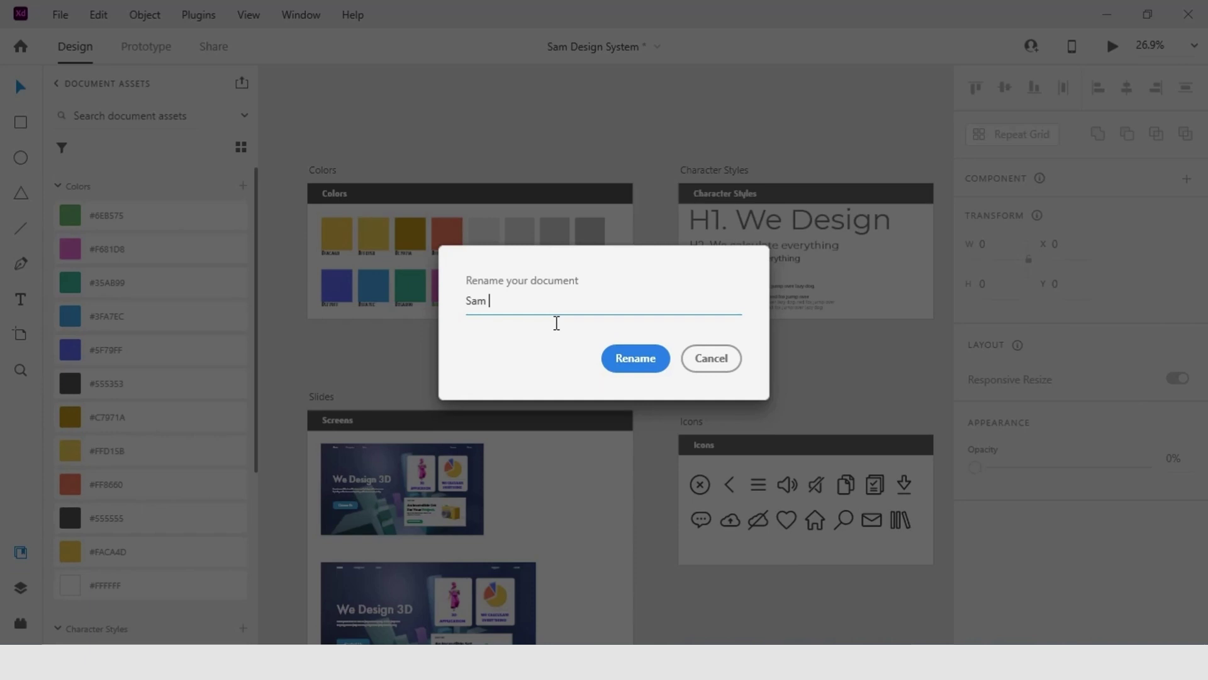
type("Design System")
left_click(633, 358)
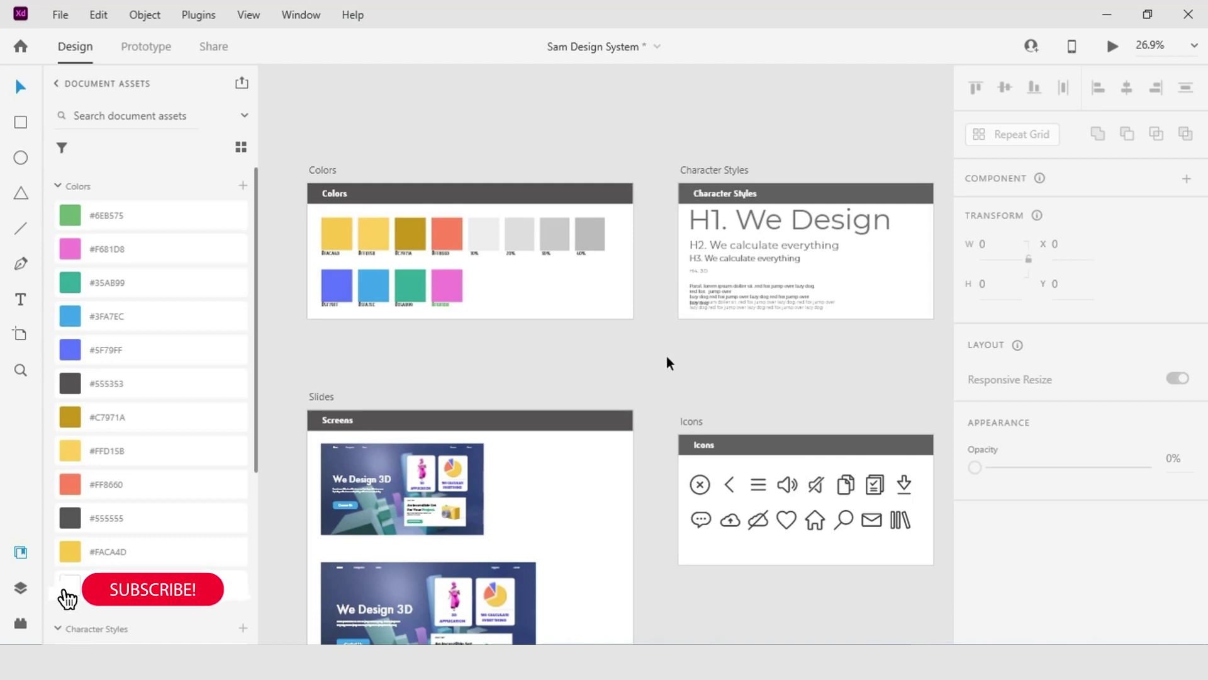
left_click_drag(527, 368, 666, 382)
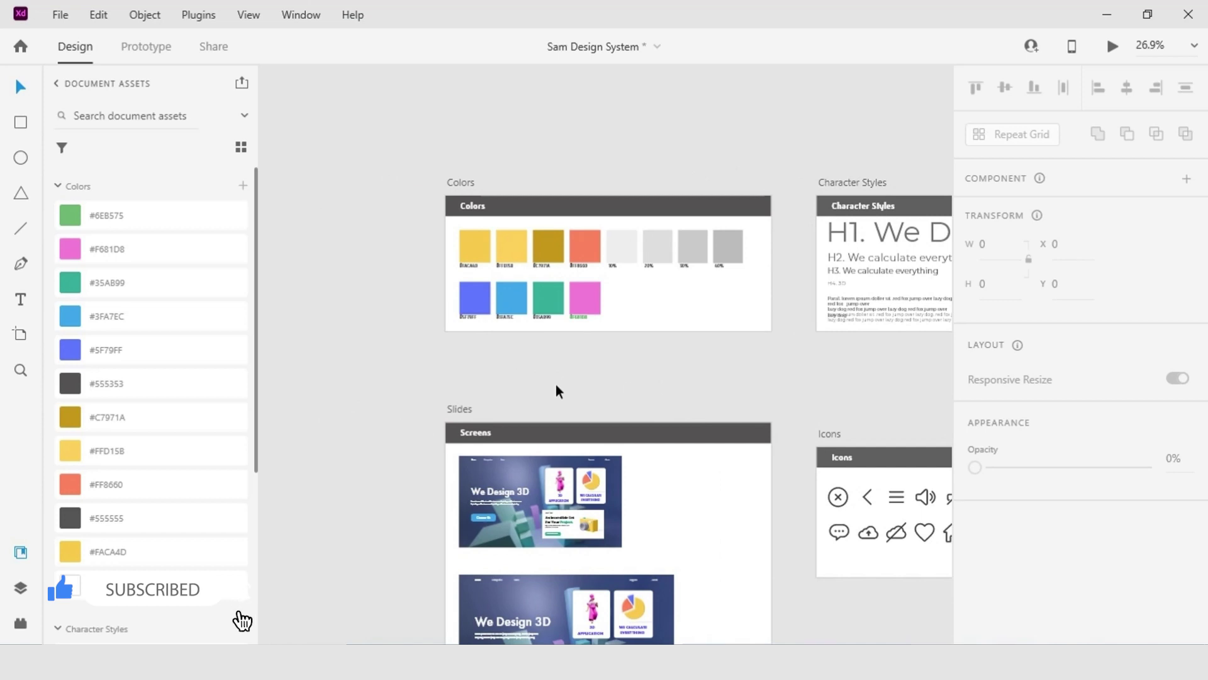
Create a new artboard left of Colors and name it 'icon'.
left_click(20, 334)
key("ctrl+v")
left_click_drag(394, 348, 380, 347)
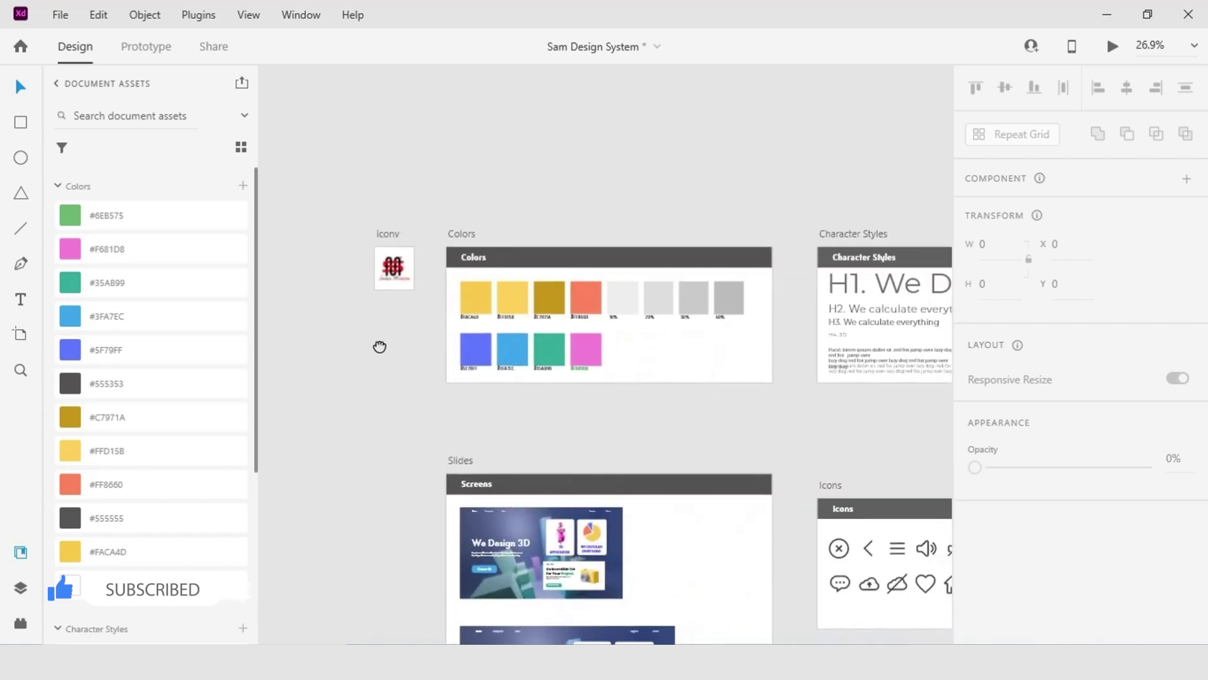
double_click(389, 233)
type("icon")
key("Return")
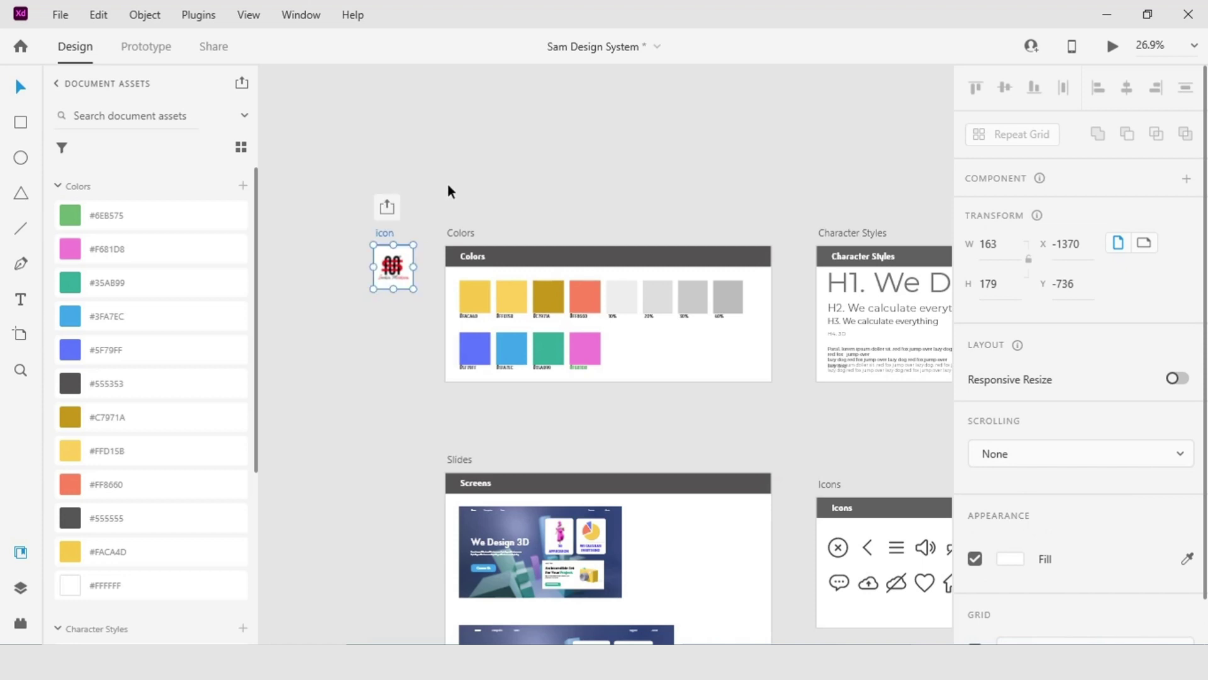
left_click(491, 190)
Zoom out to show all artboards and save the document with Ctrl+S.
scroll(491, 191, "down", 4)
left_click_drag(551, 183, 554, 174)
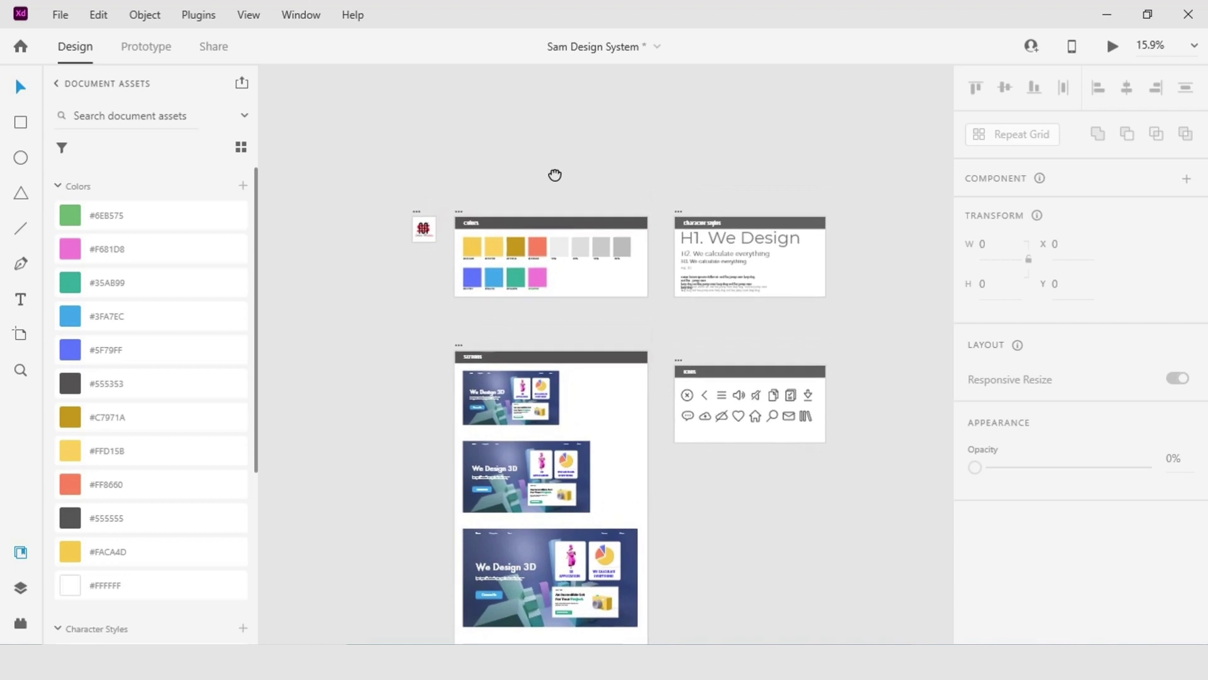
scroll(504, 181, "up", 5)
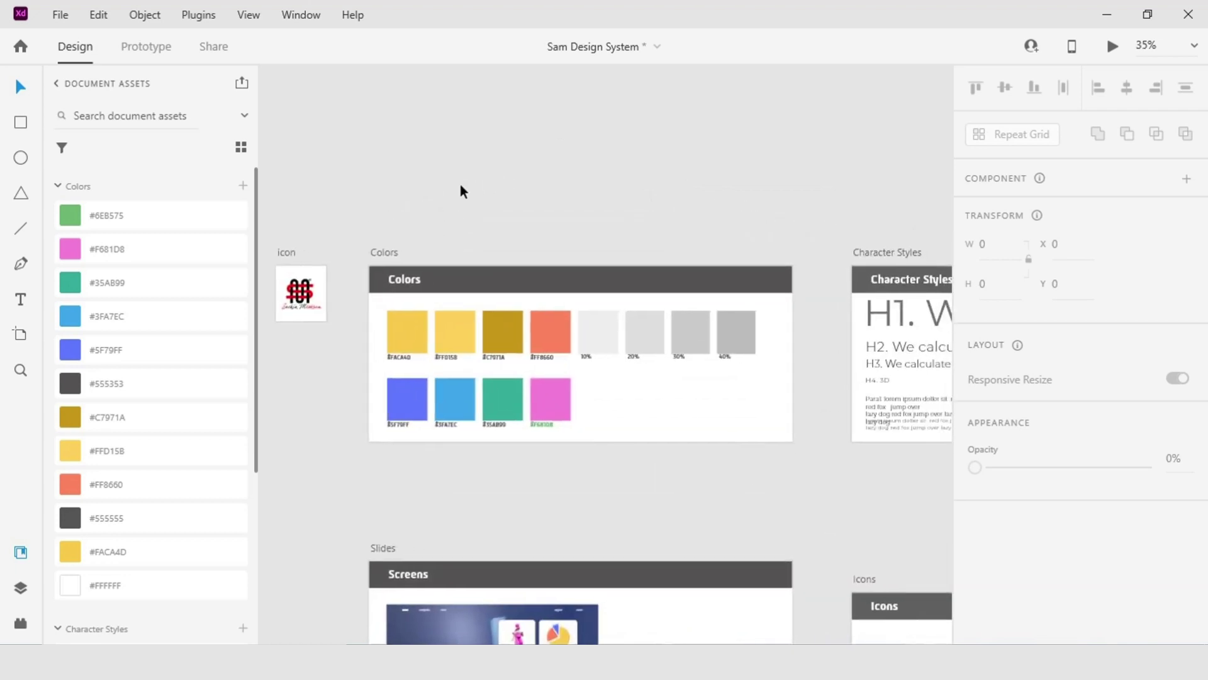
scroll(460, 188, "down", 2)
left_click_drag(454, 184, 427, 181)
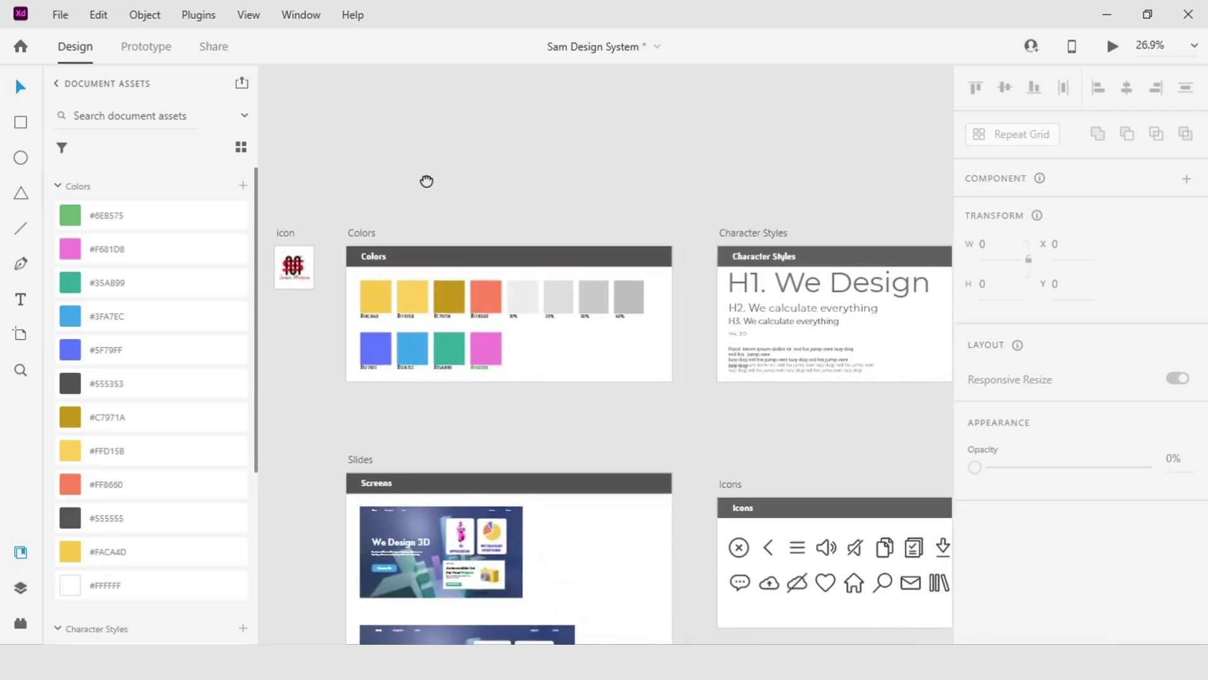
scroll(426, 181, "down", 2)
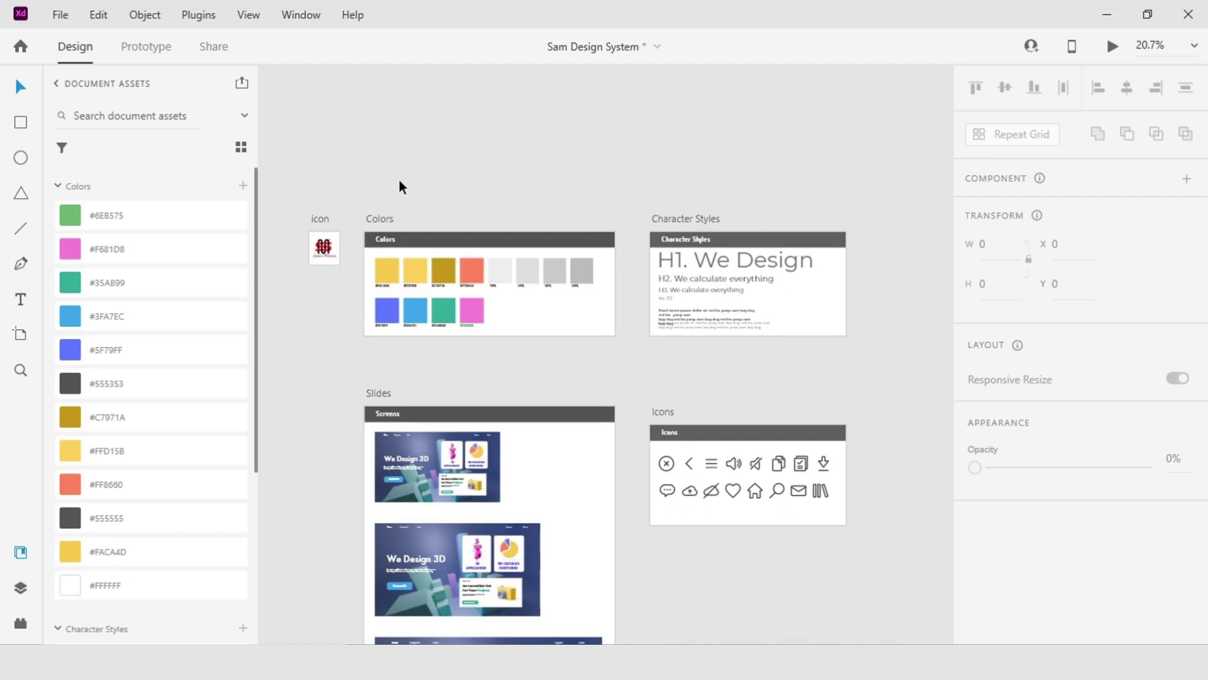
key("ctrl+s")
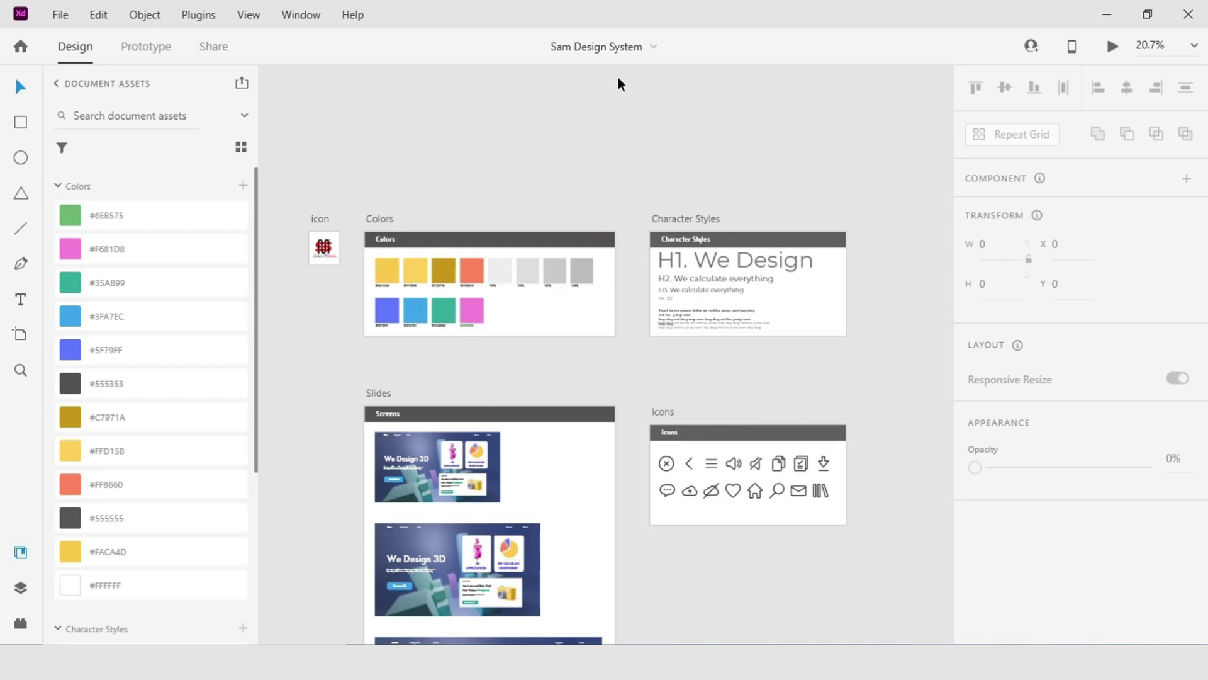
left_click(60, 14)
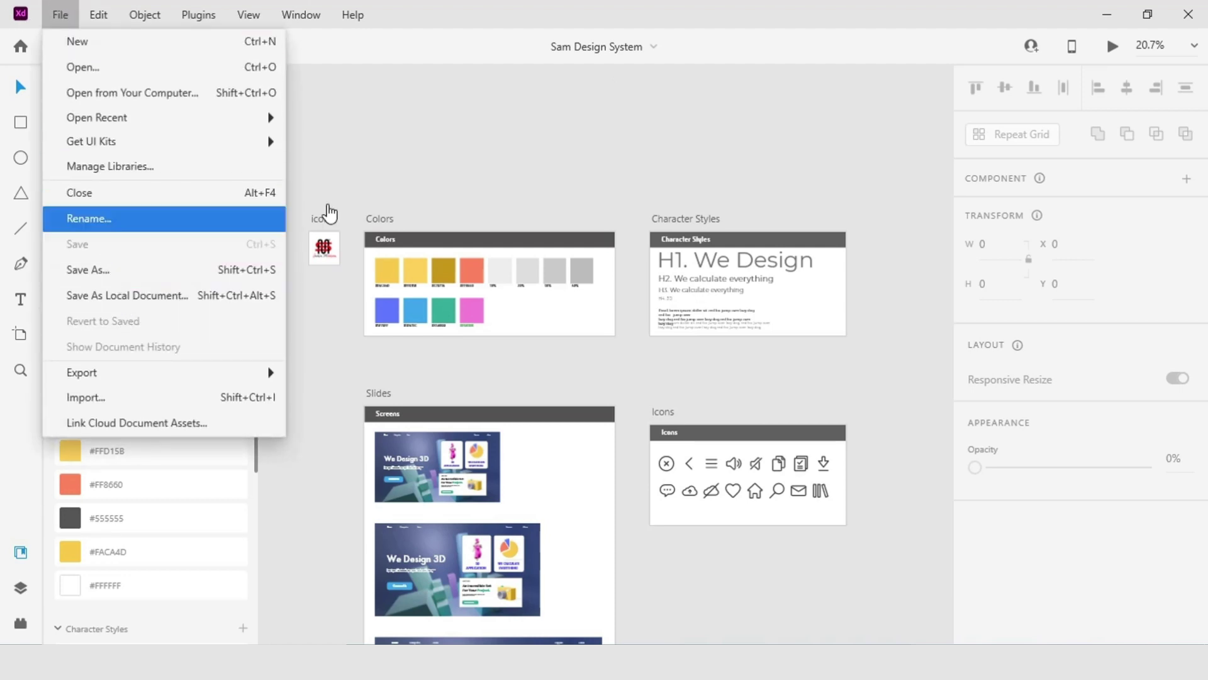
left_click(659, 63)
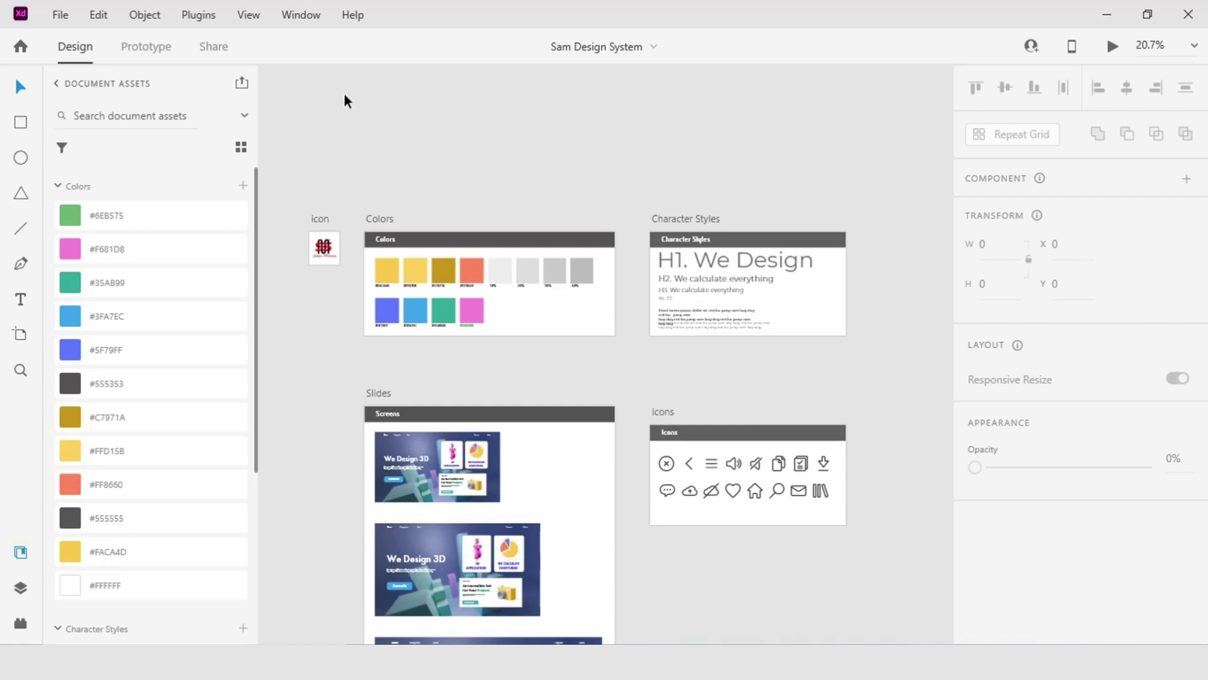
mouse_move(245, 89)
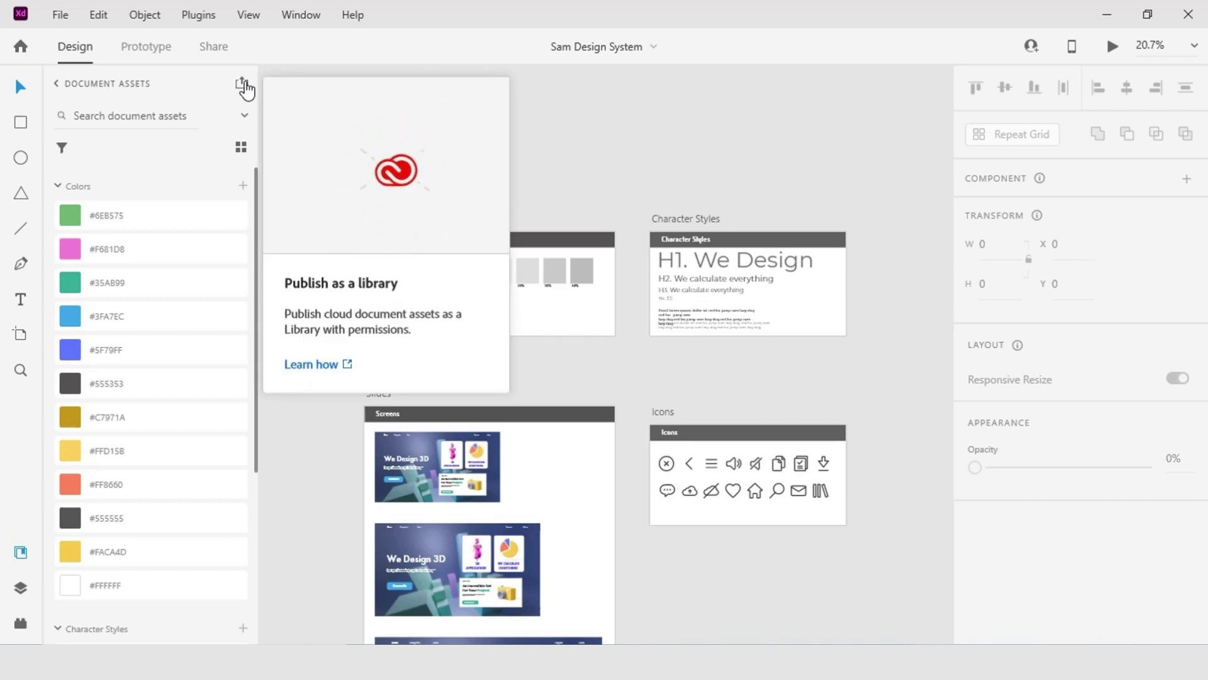
left_click(244, 86)
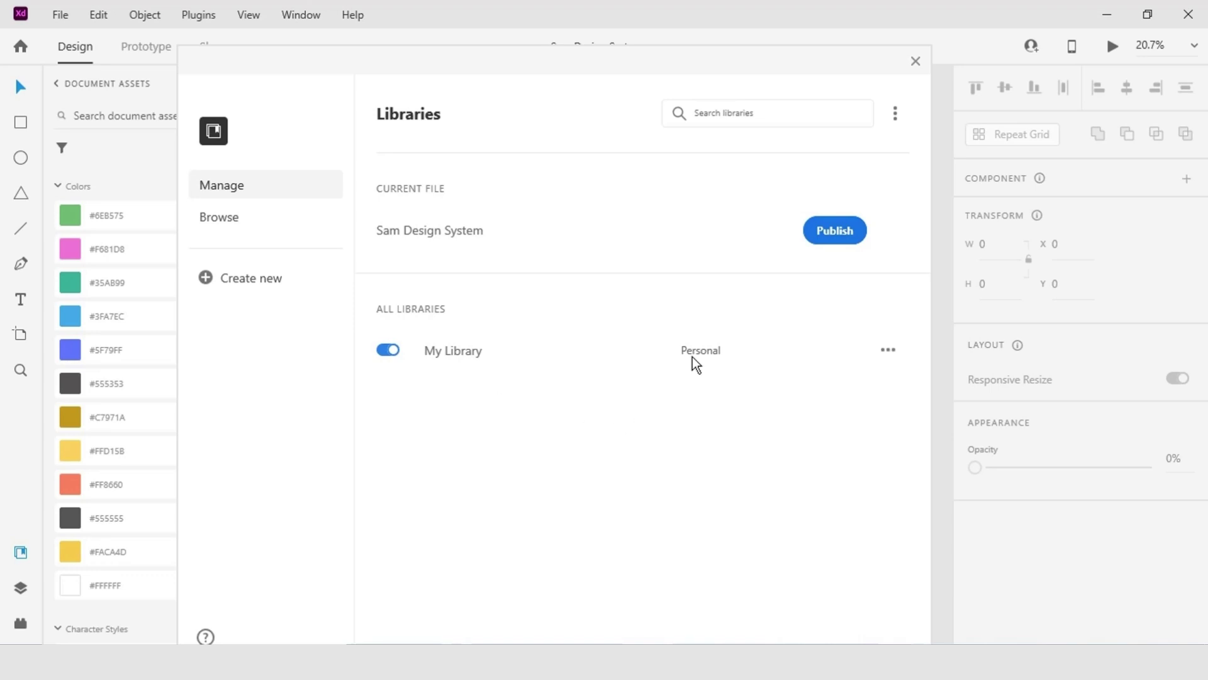
Publish Sam Design System as a library, saving it as a cloud document.
left_click(834, 231)
left_click(541, 454)
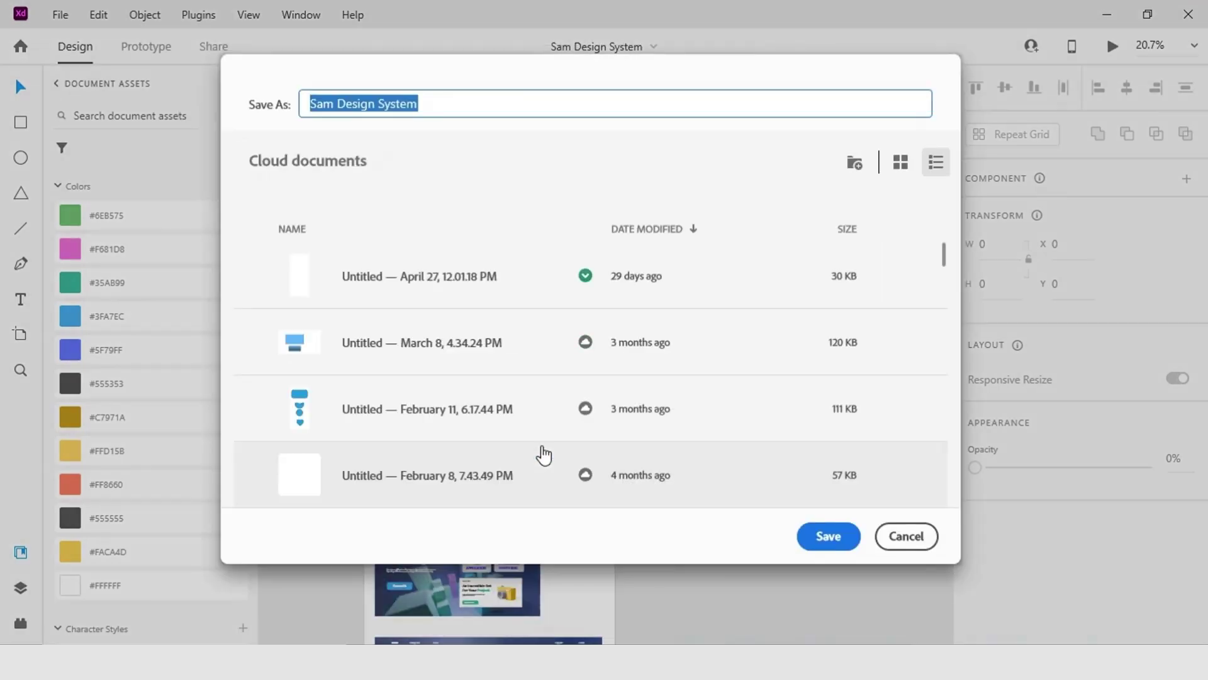
key("Return")
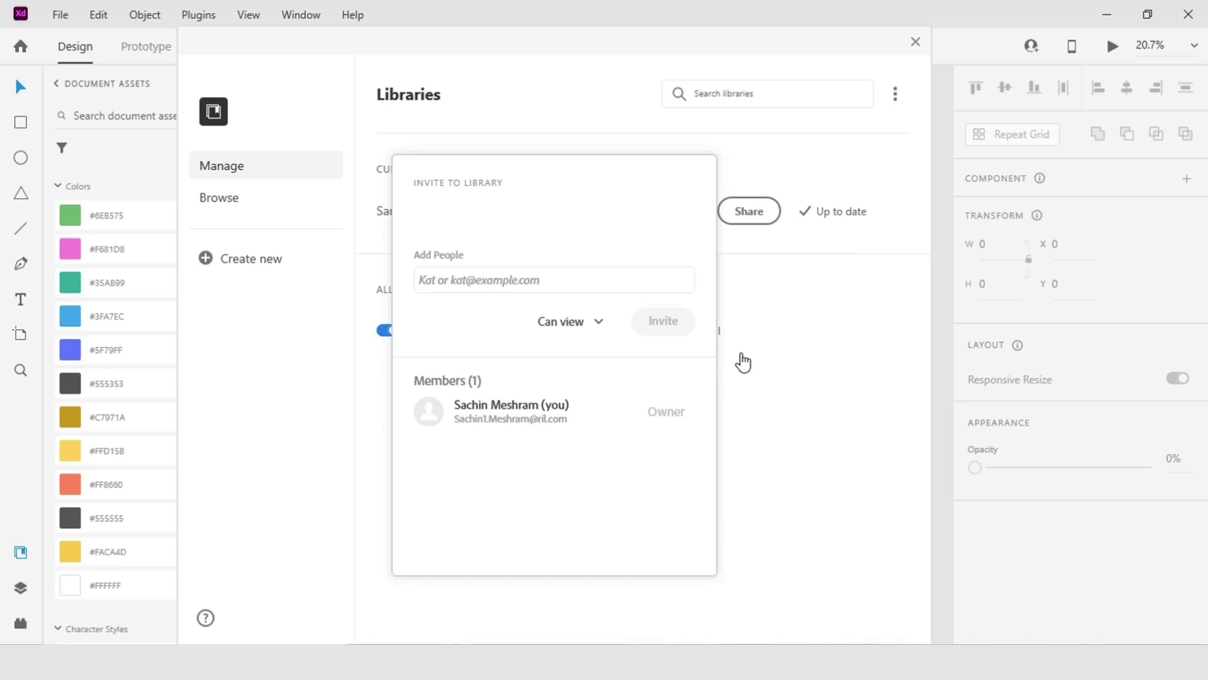
left_click(755, 259)
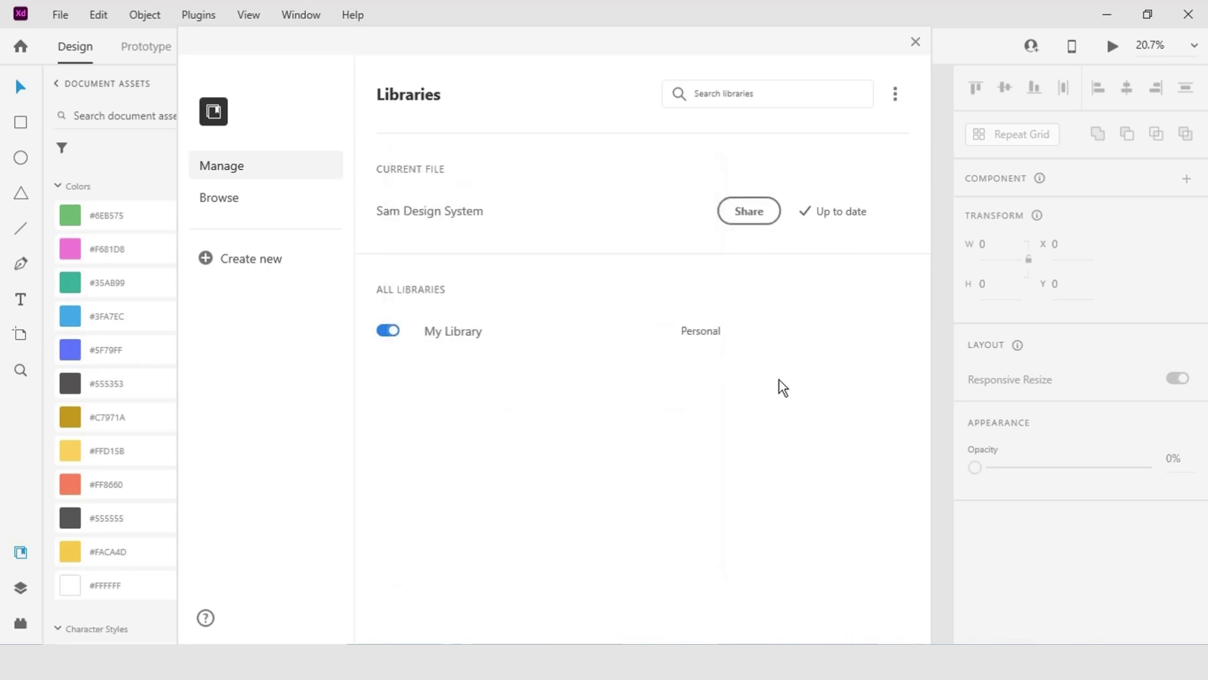
Add two people's e-mail addresses as invitees to the published library.
left_click(750, 214)
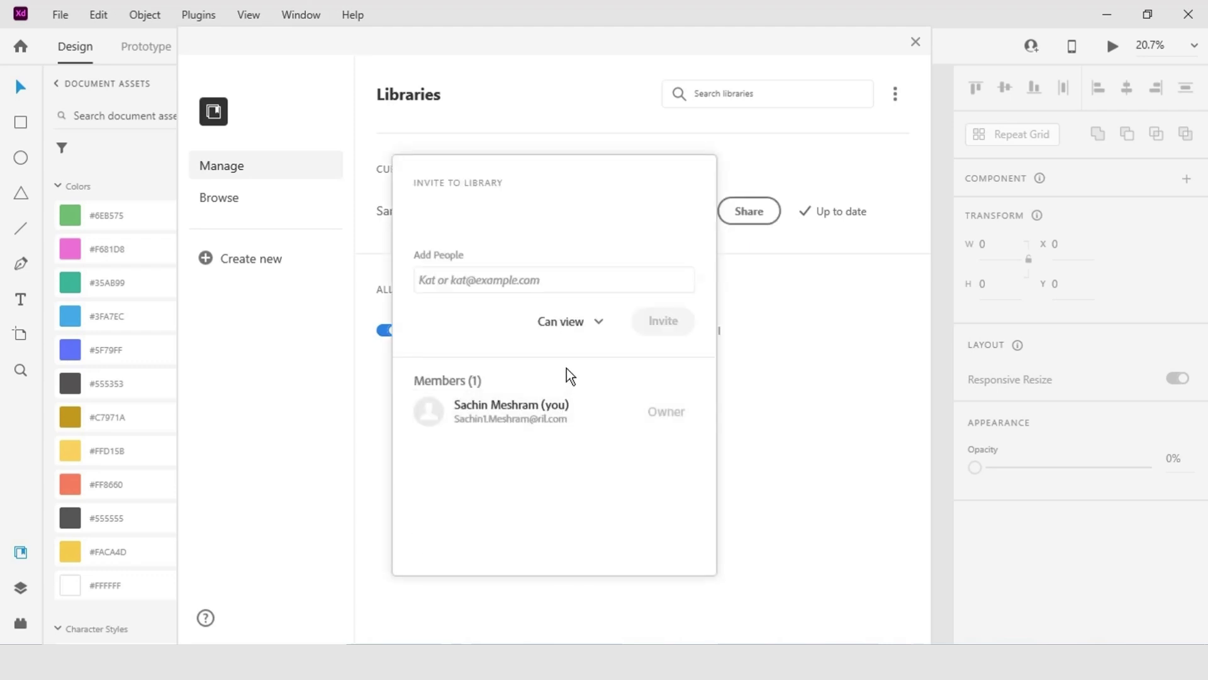
left_click(560, 281)
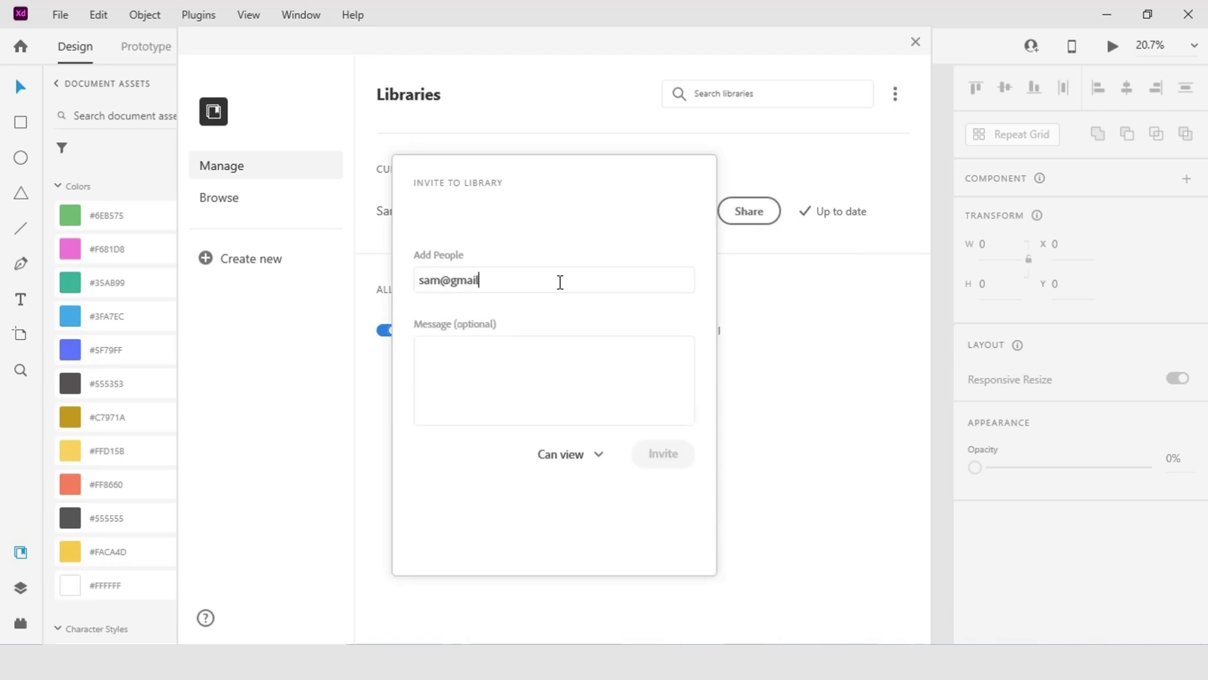
key("Return")
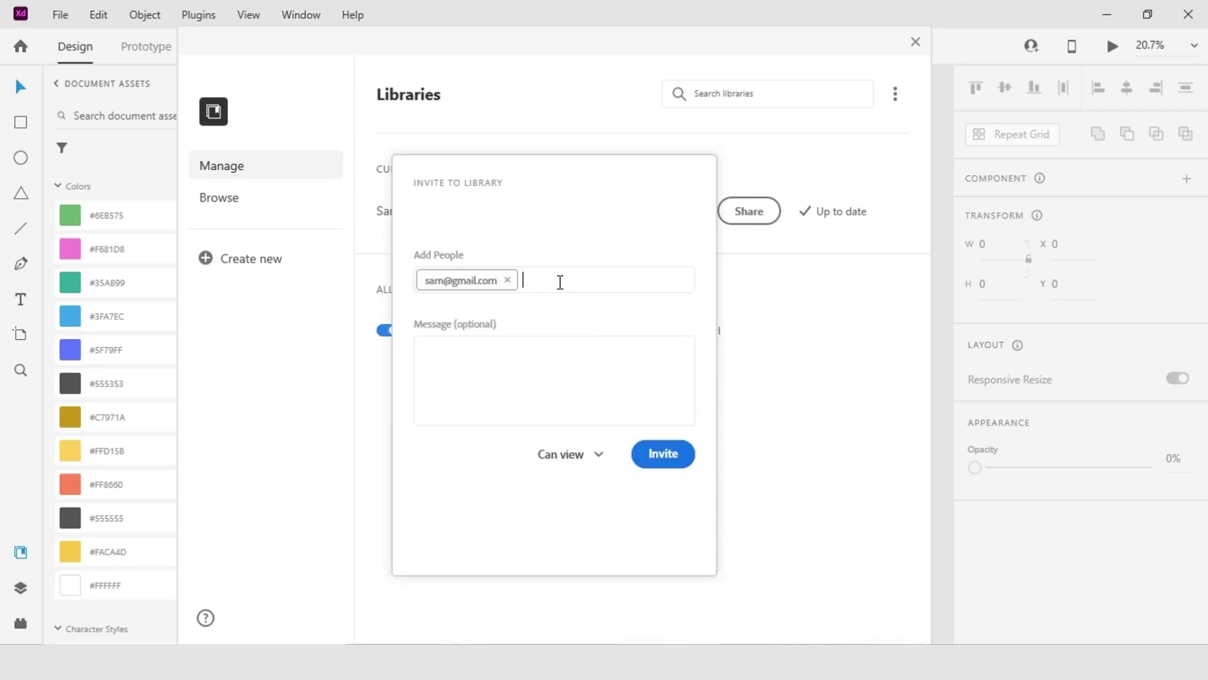
key("Return")
Write the invitation message 'My Design System.' and send the invitation.
left_click(505, 360)
type("MY")
key("BackSpace")
type("y Design System")
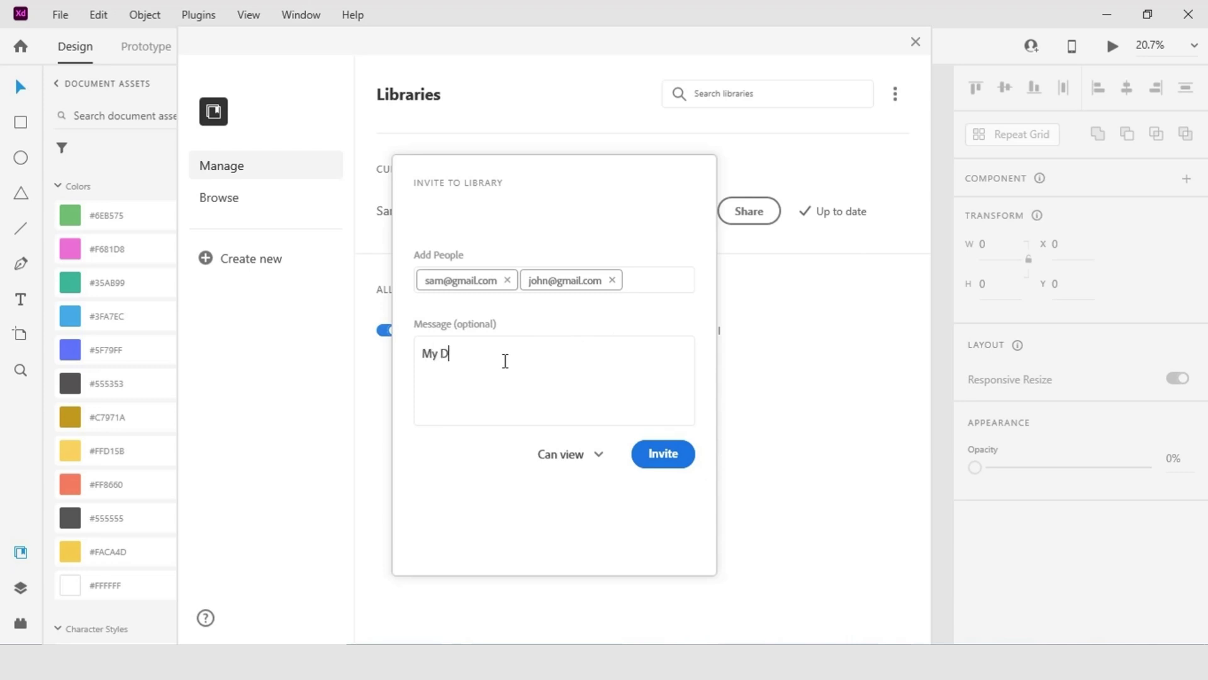
type(".")
left_click(655, 454)
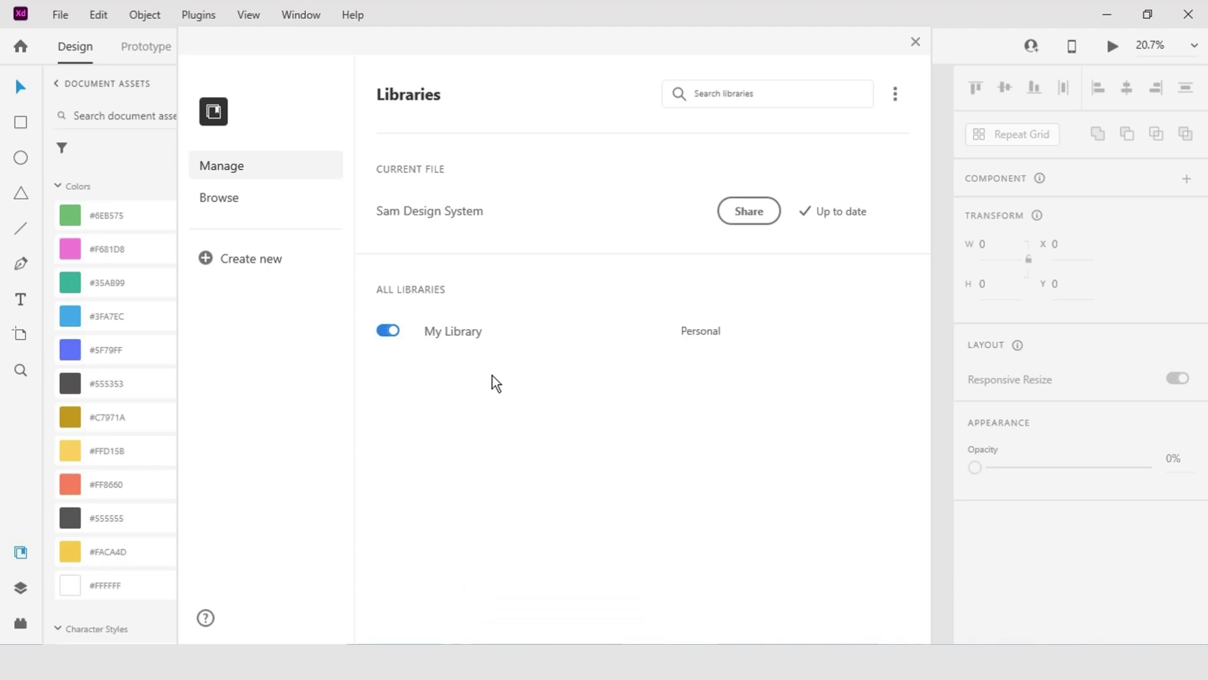
Reopen the library's member list and show the first invitee's Can view permission choices.
left_click(750, 214)
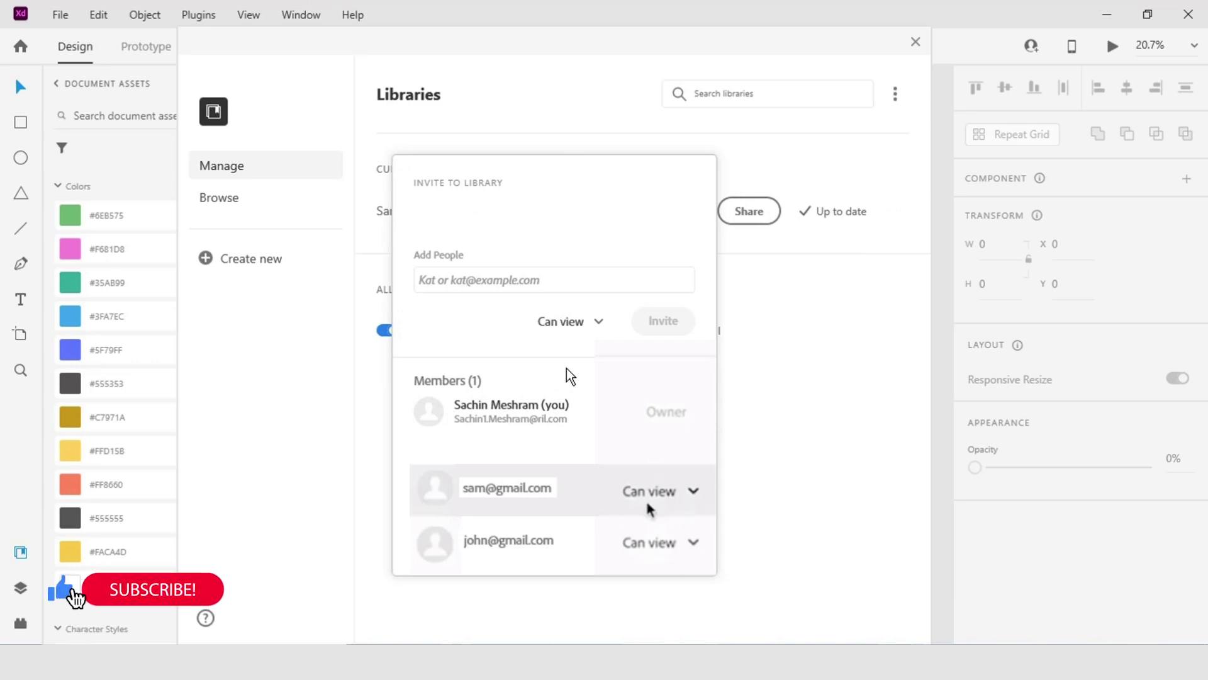
left_click(696, 495)
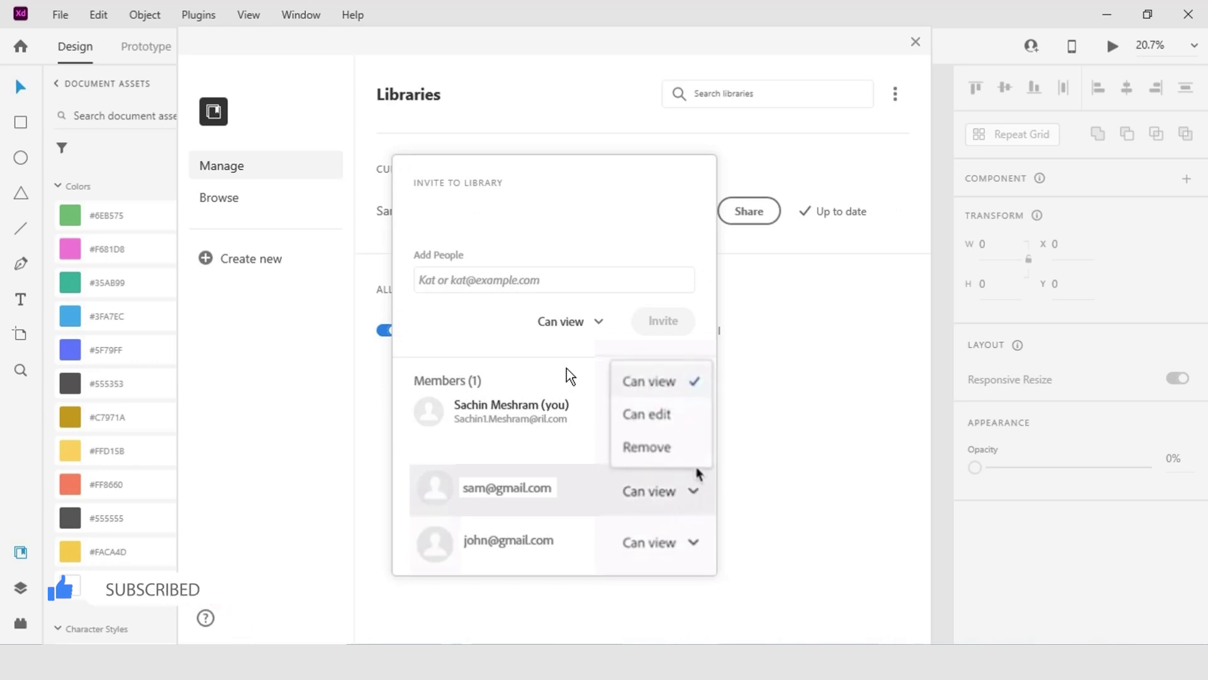
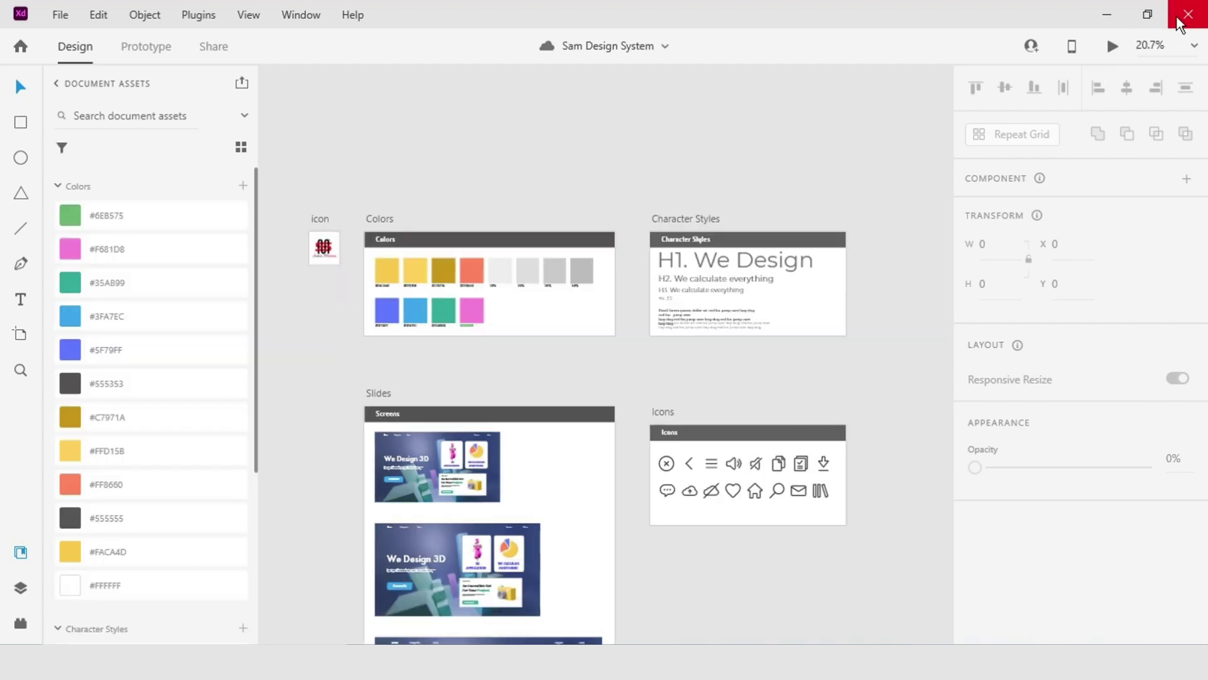
Close the Sam Design System document to return to the Home screen.
left_click(1188, 16)
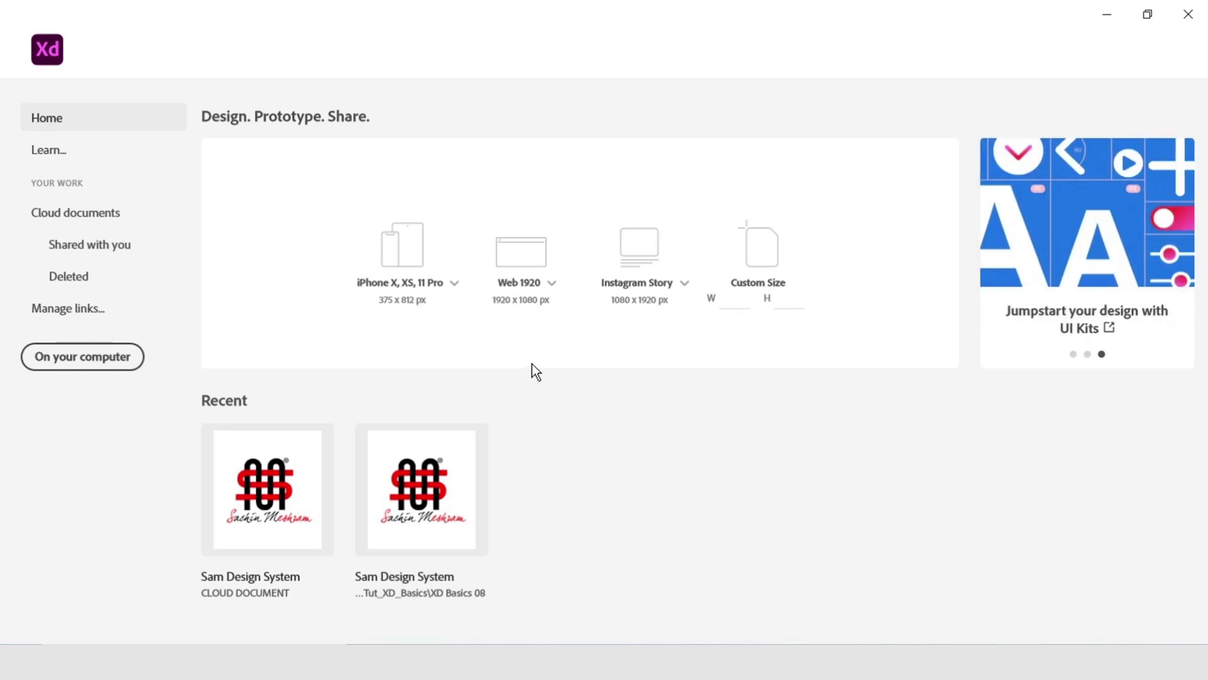
Create a new document with an iPhone X, XS, 11 Pro (375 × 812) artboard.
left_click(412, 281)
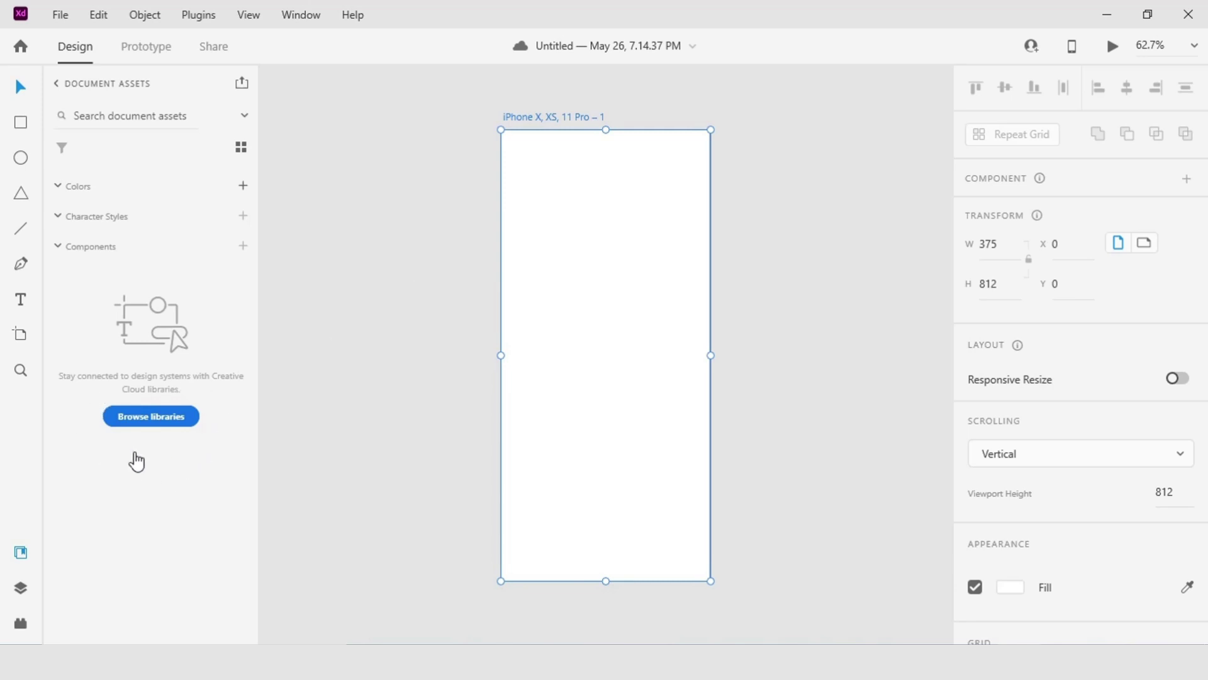
left_click(145, 419)
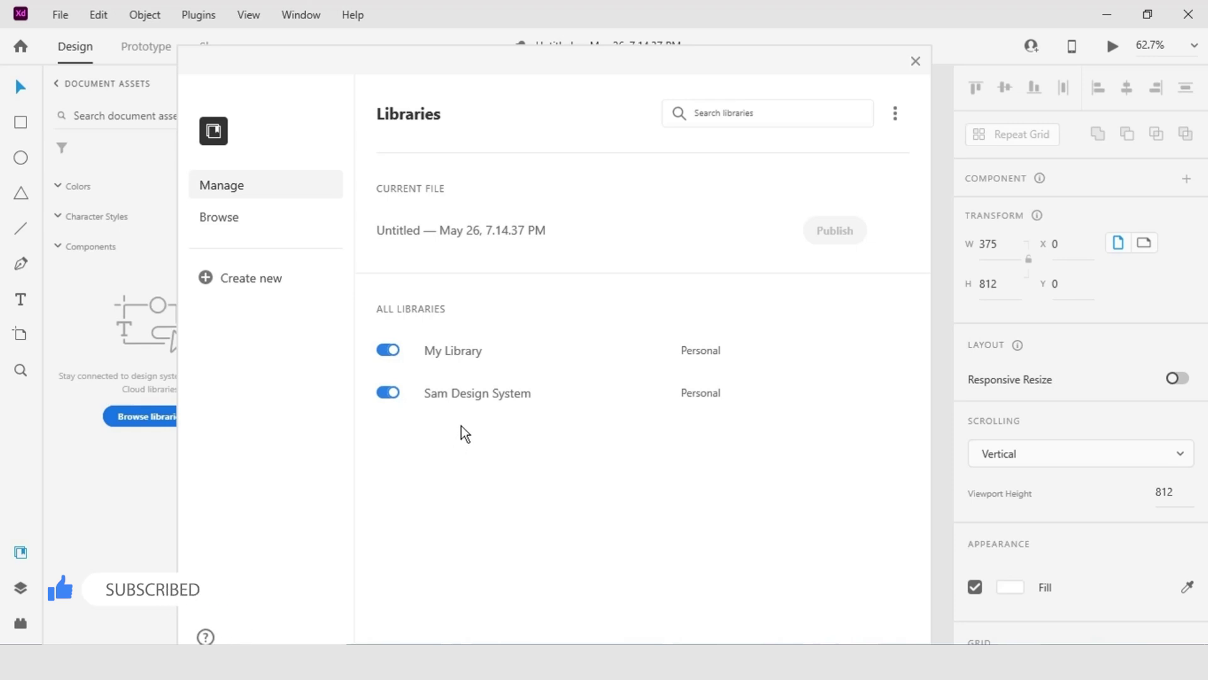
mouse_move(467, 410)
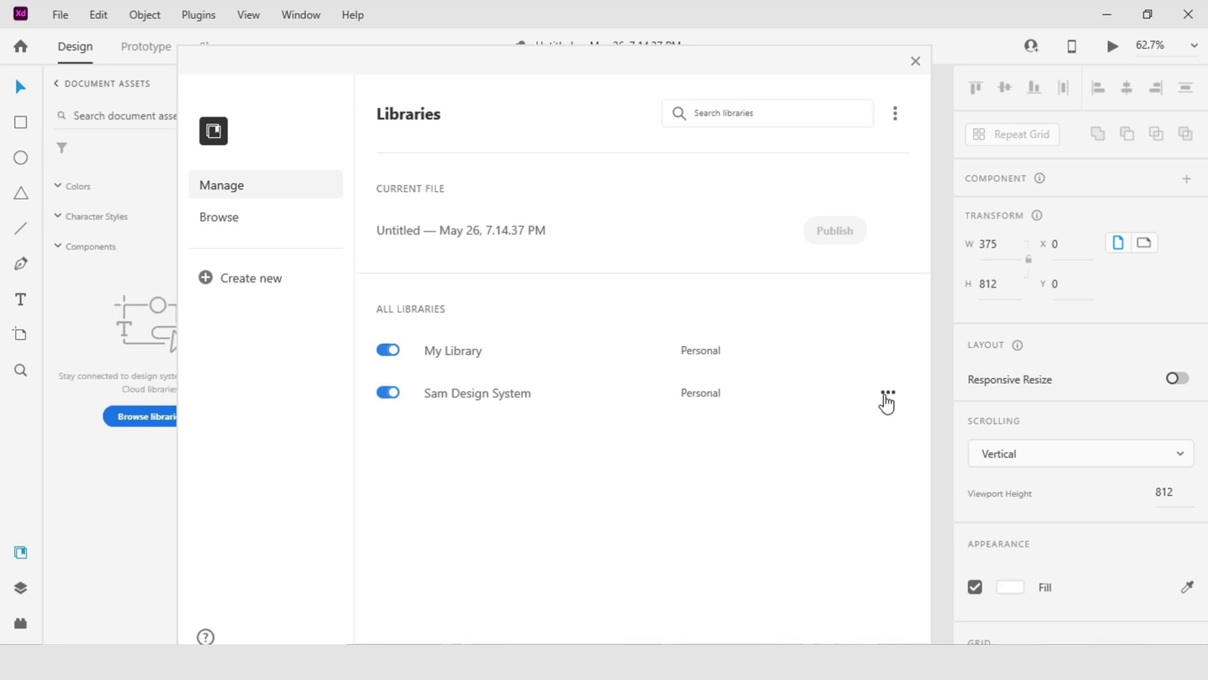
left_click(888, 392)
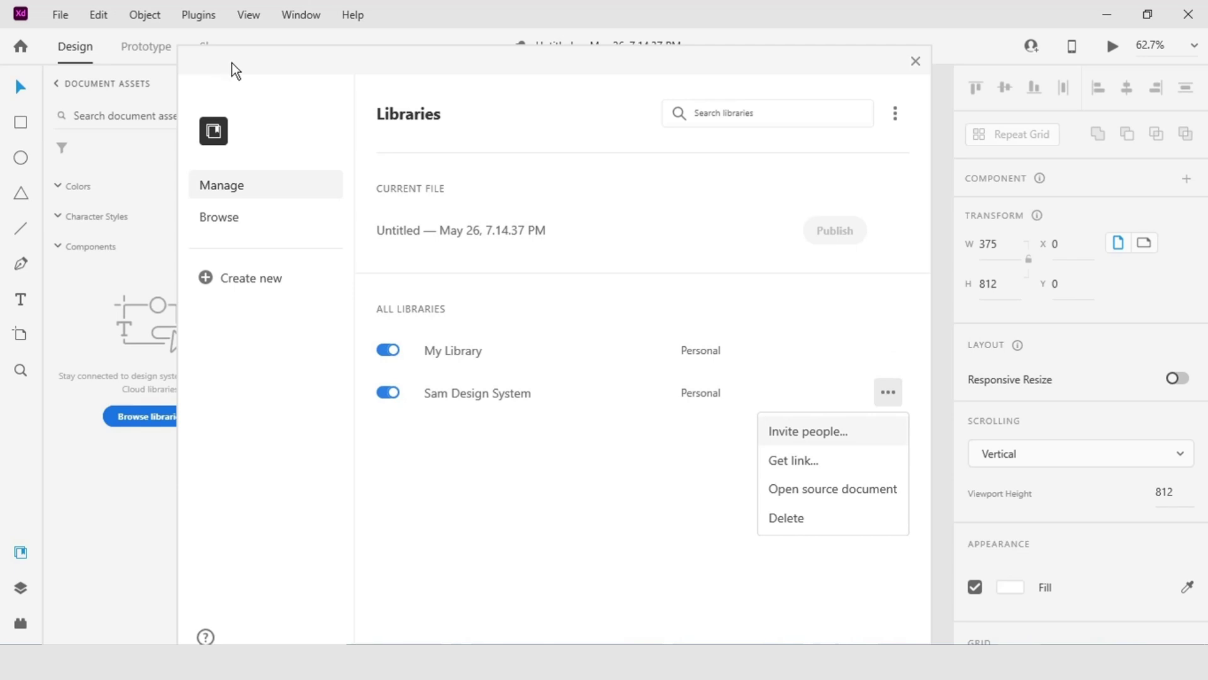
left_click(916, 61)
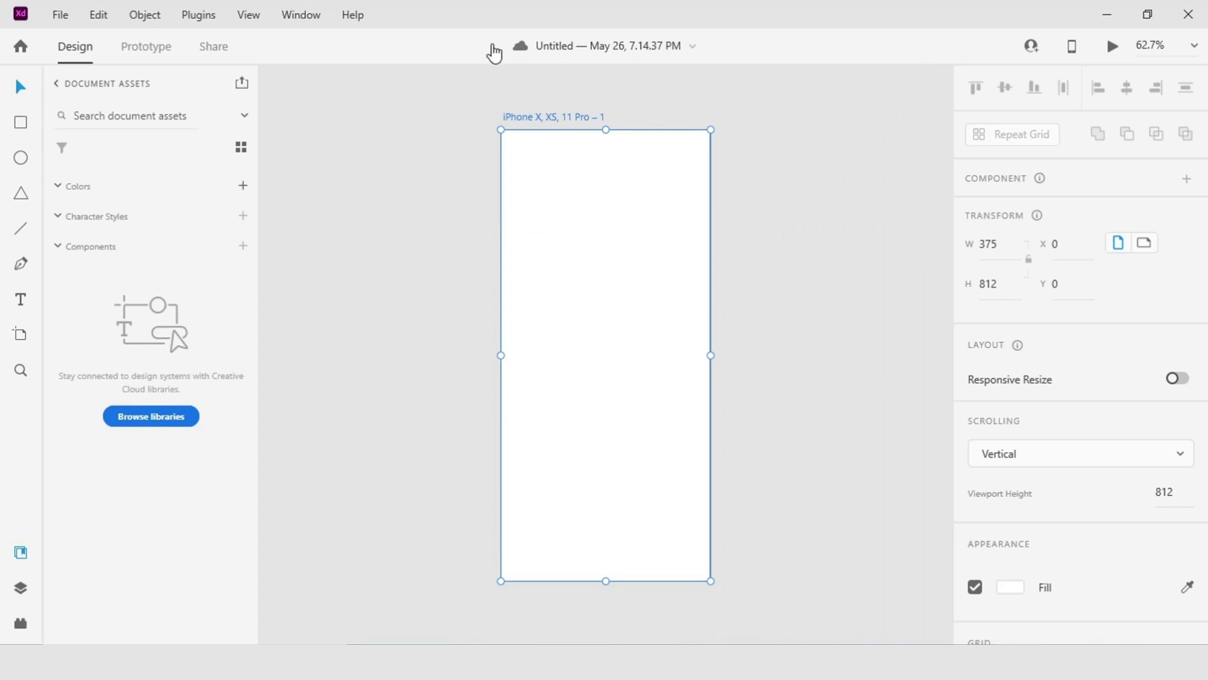
left_click(55, 88)
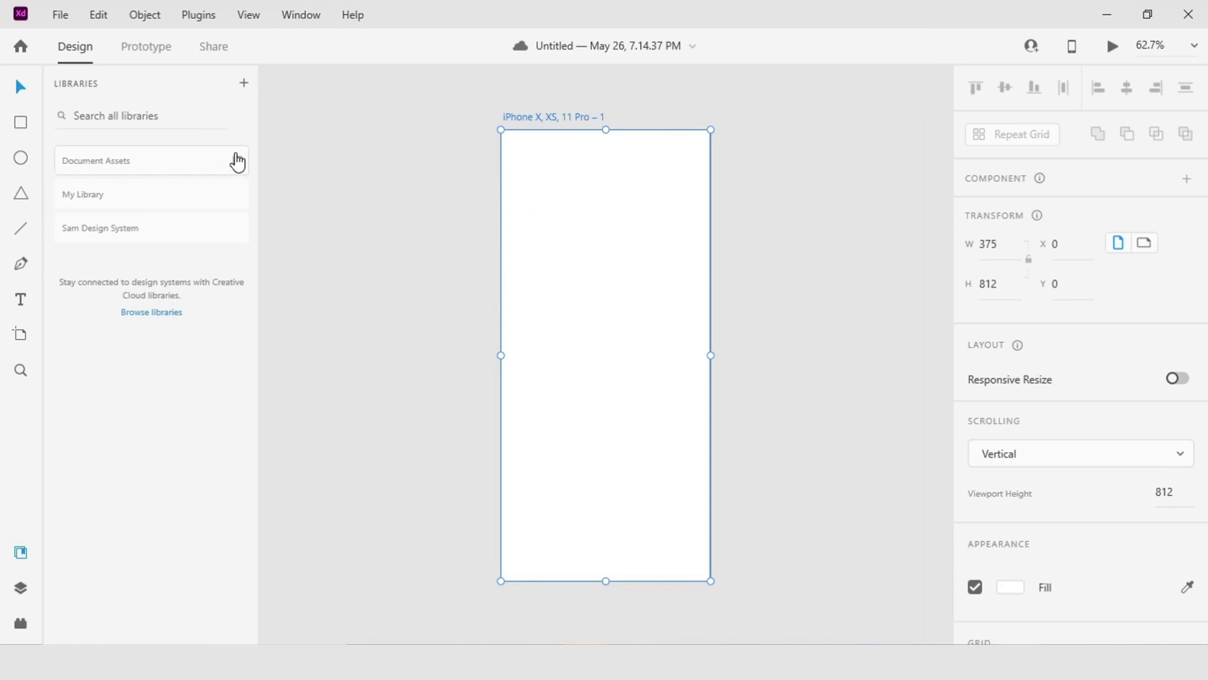
Open the Sam Design System library from the Libraries list in the Assets panel.
left_click(237, 161)
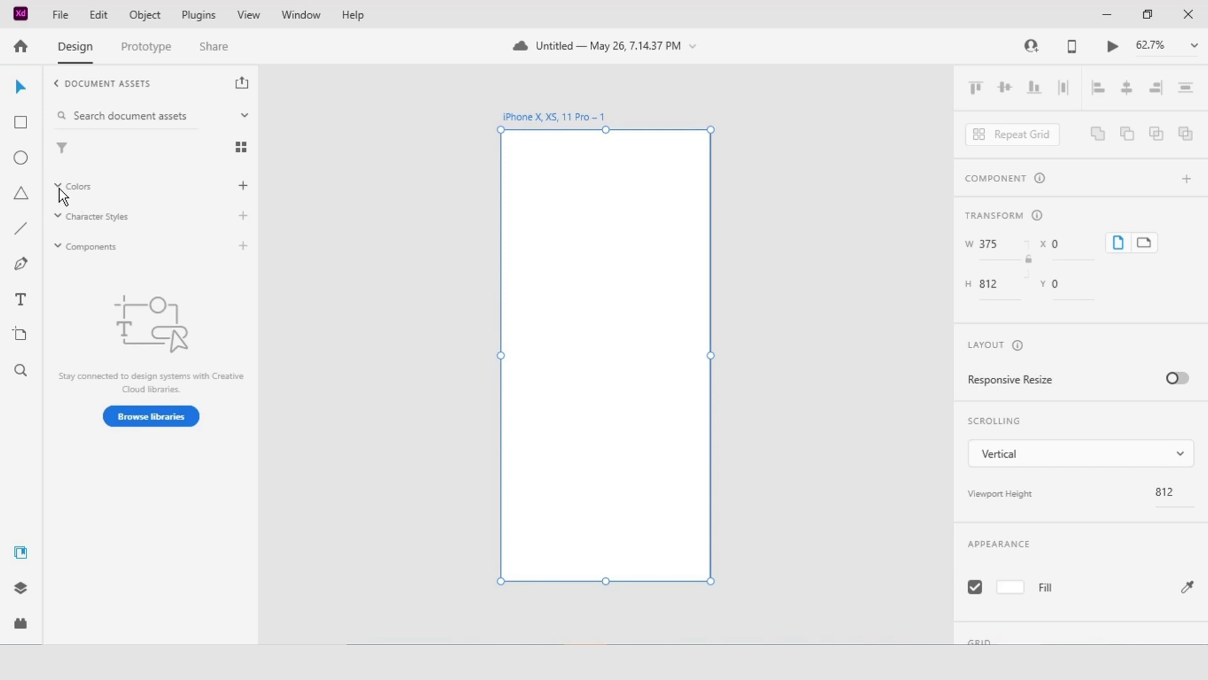
left_click(56, 83)
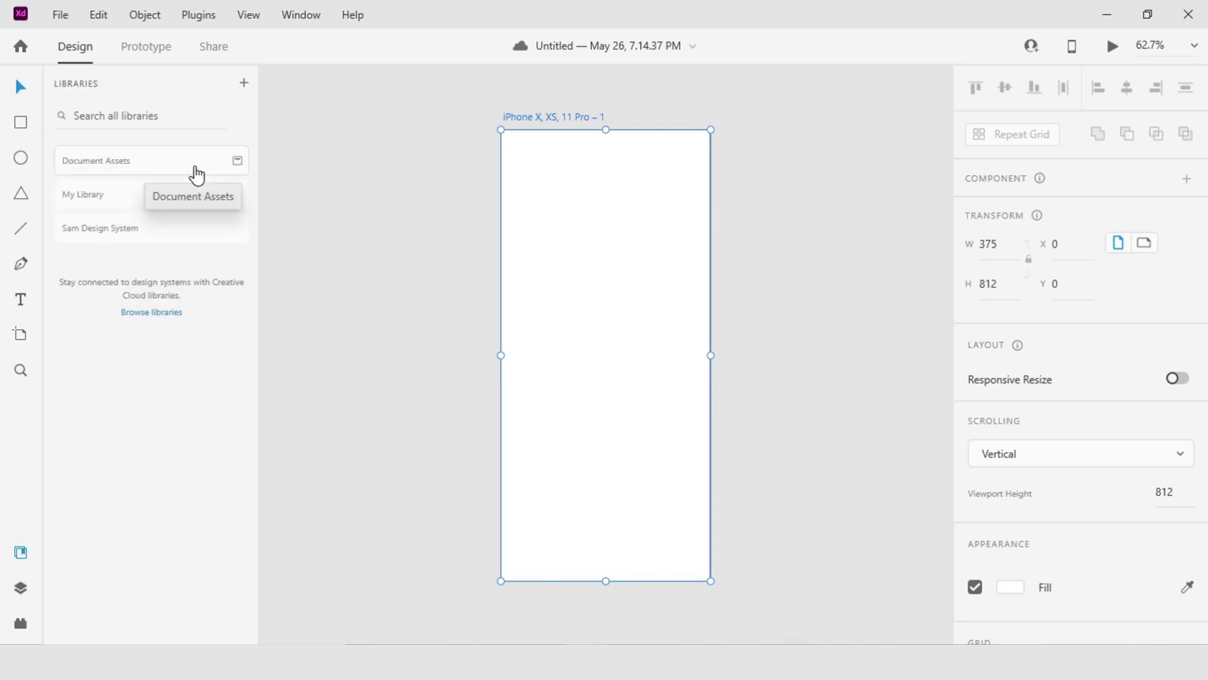
left_click(87, 231)
scroll(183, 307, "down", 2)
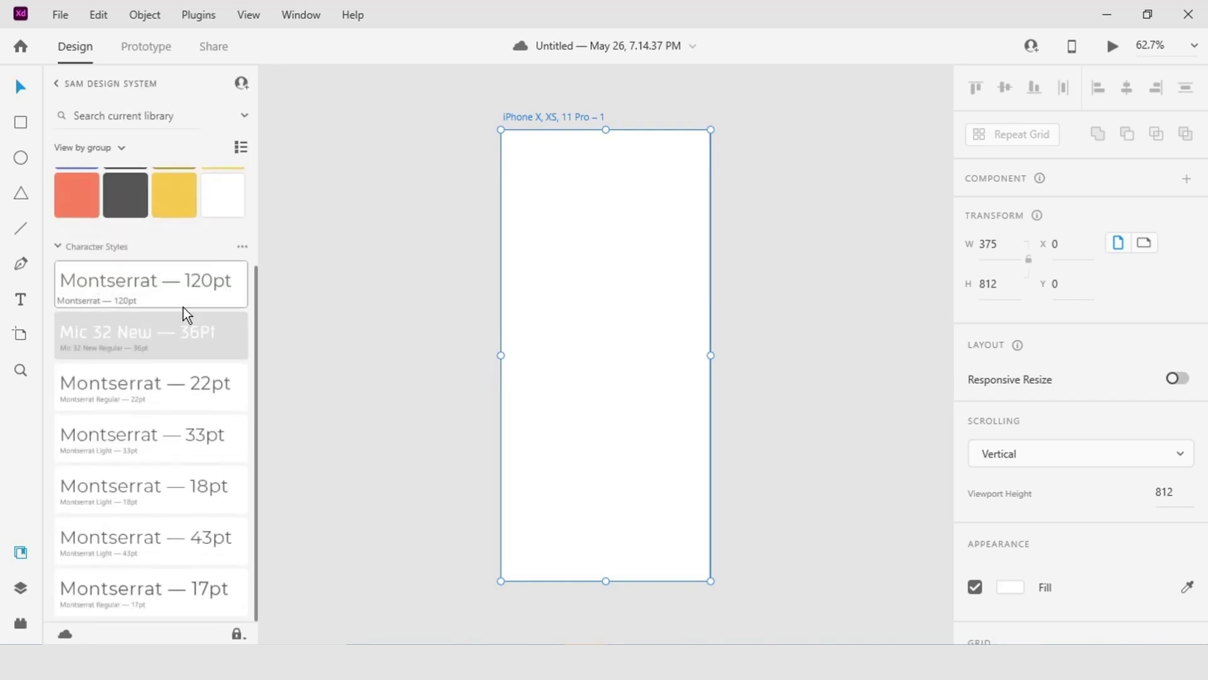
scroll(182, 310, "up", 2)
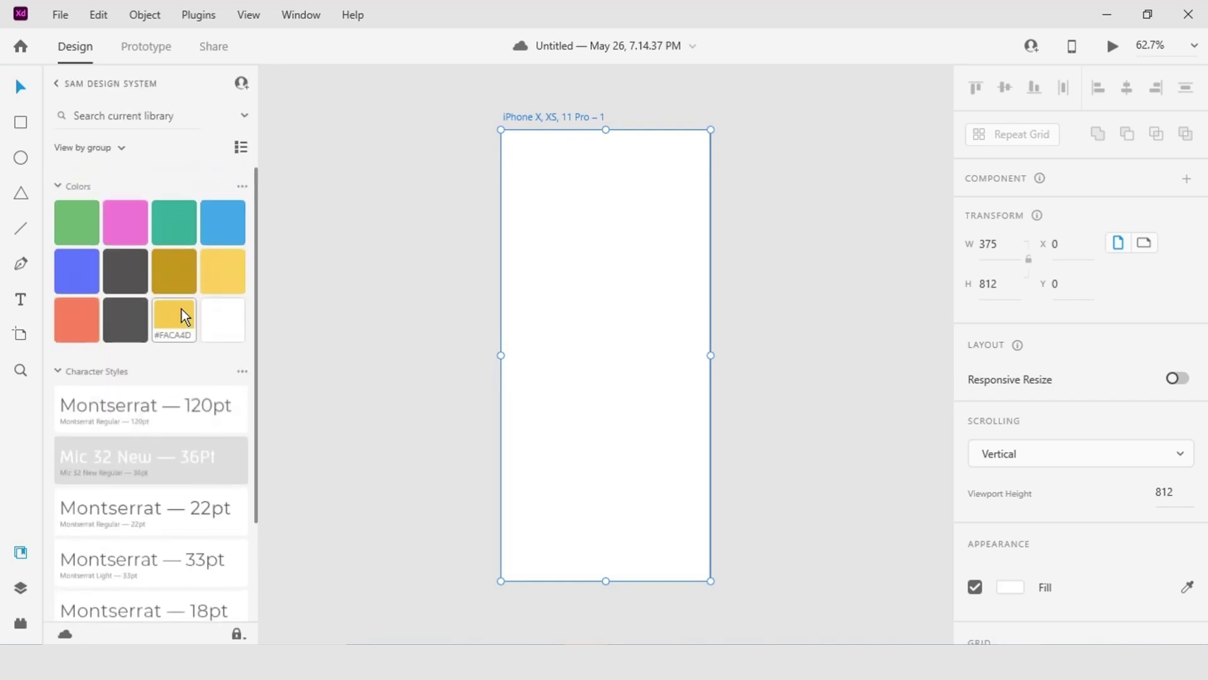
Show the library colours as a list with hex values and browse Colors and Components.
left_click(242, 146)
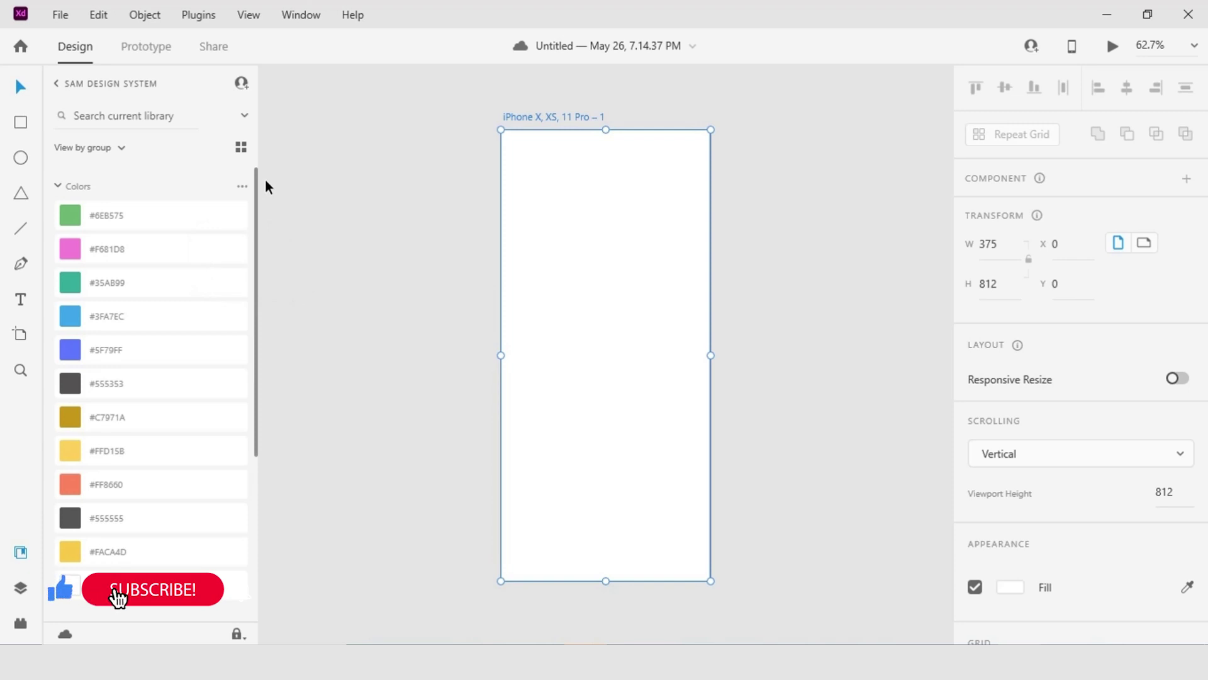
scroll(183, 311, "down", 5)
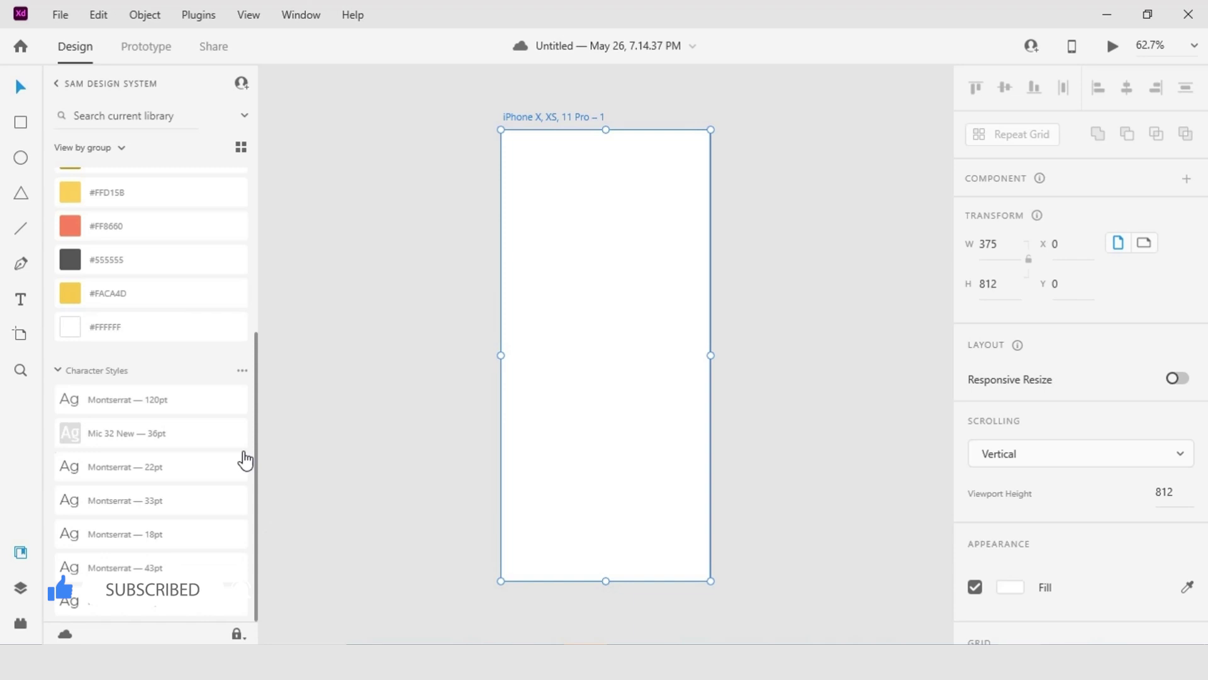
scroll(176, 409, "up", 5)
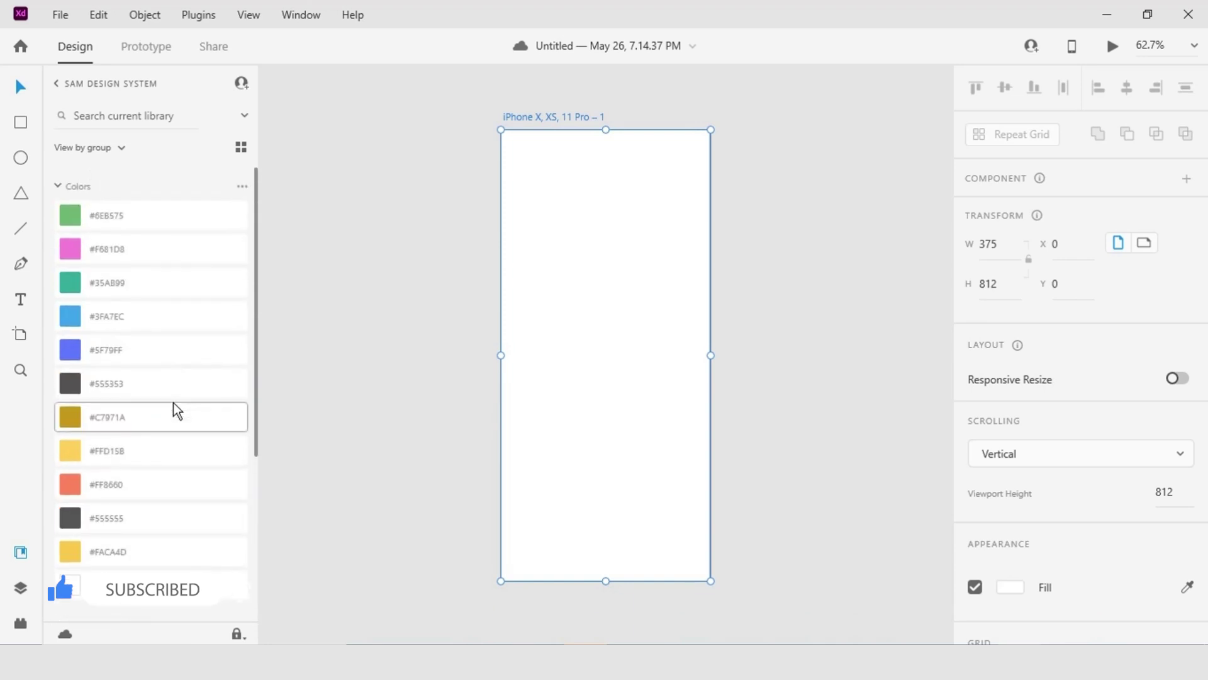
scroll(173, 403, "down", 5)
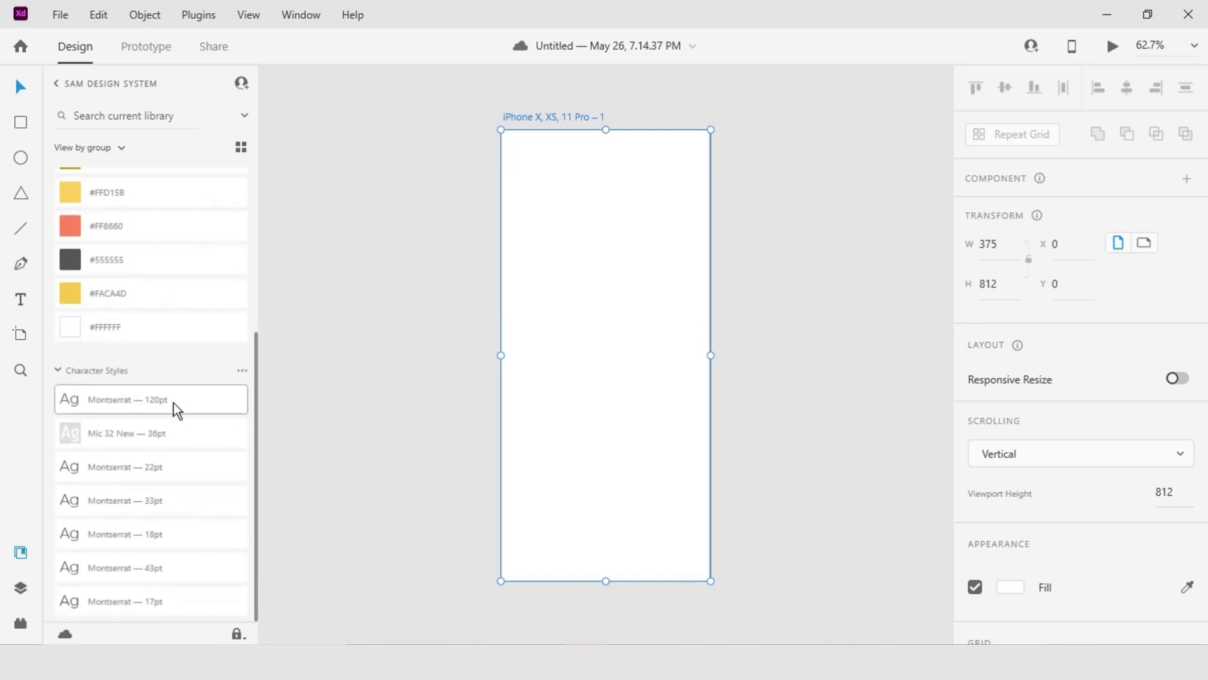
scroll(174, 403, "up", 5)
scroll(182, 289, "down", 8)
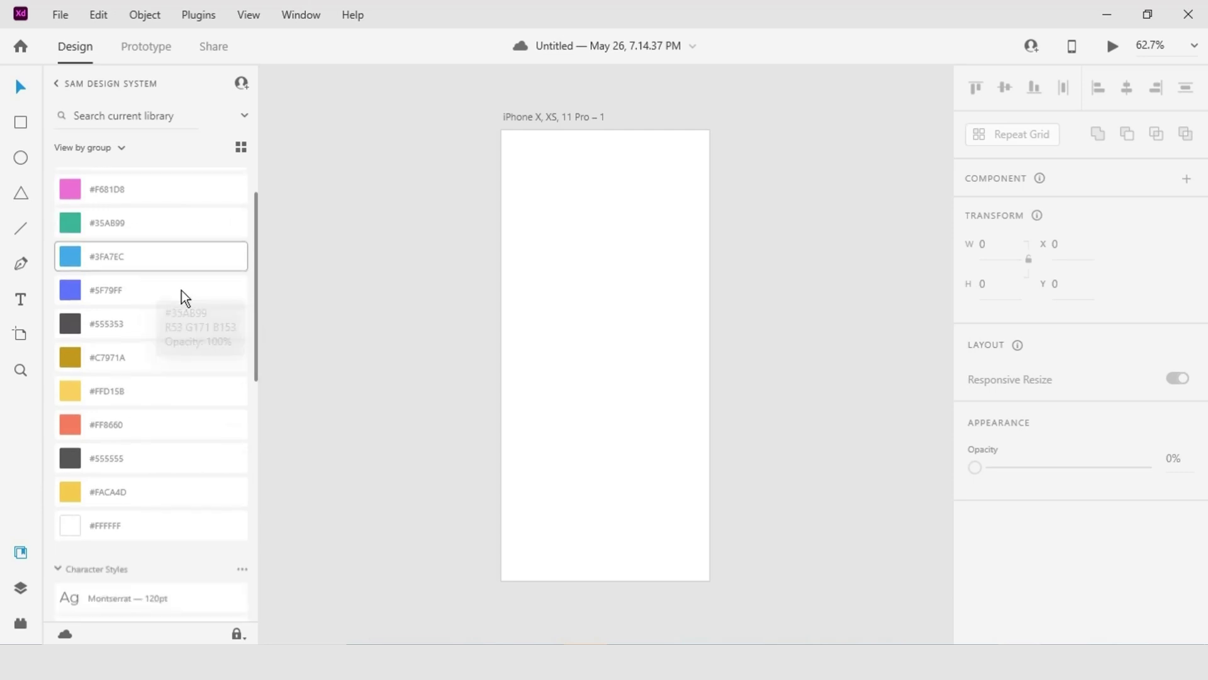
scroll(181, 289, "down", 2)
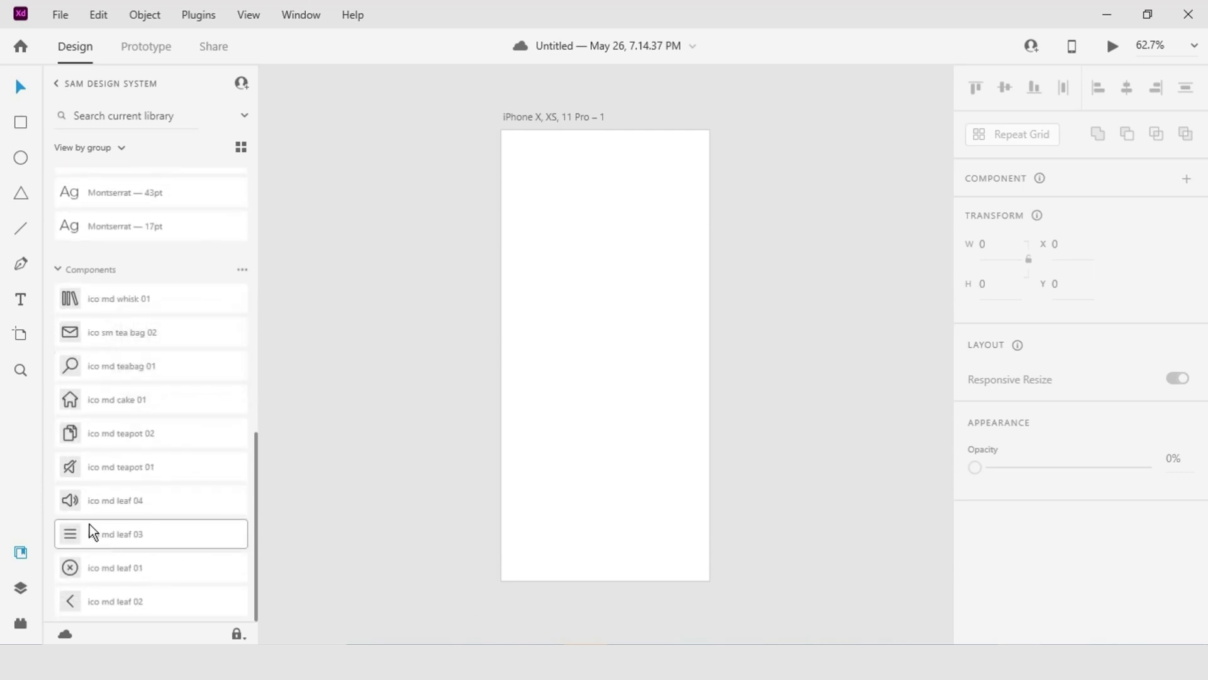
Drag the home, circled X and envelope icon components onto the iPhone artboard.
left_click_drag(71, 396, 548, 265)
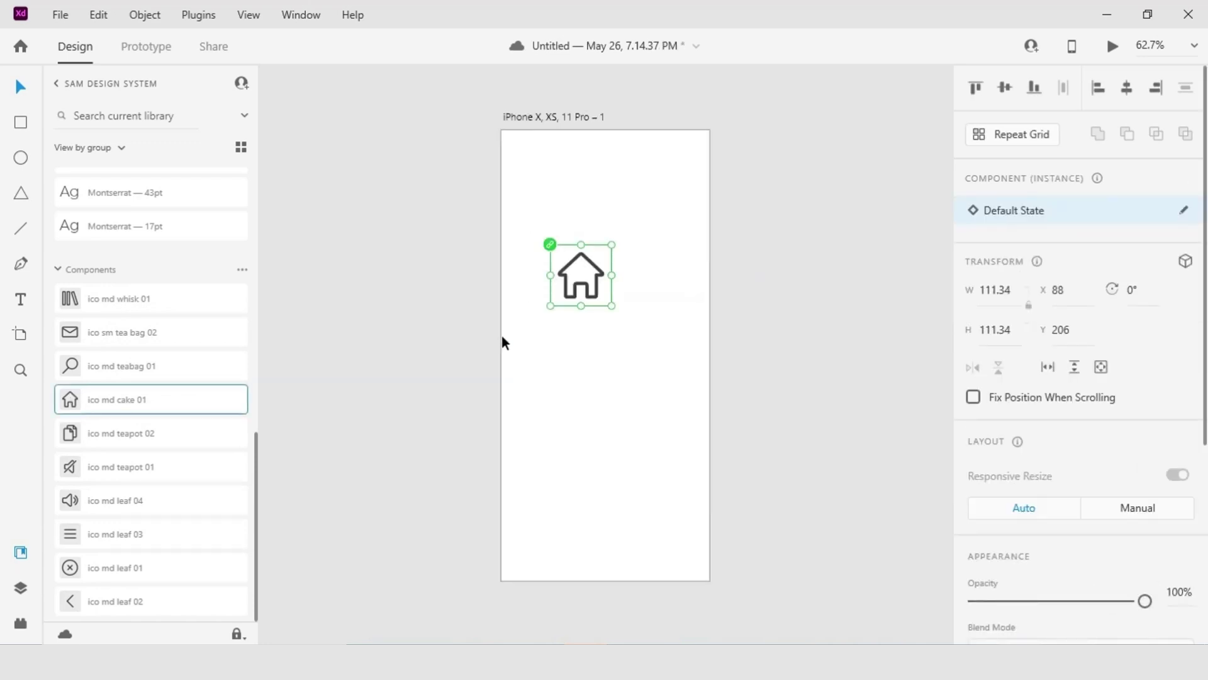
left_click_drag(91, 567, 557, 391)
left_click_drag(70, 332, 580, 342)
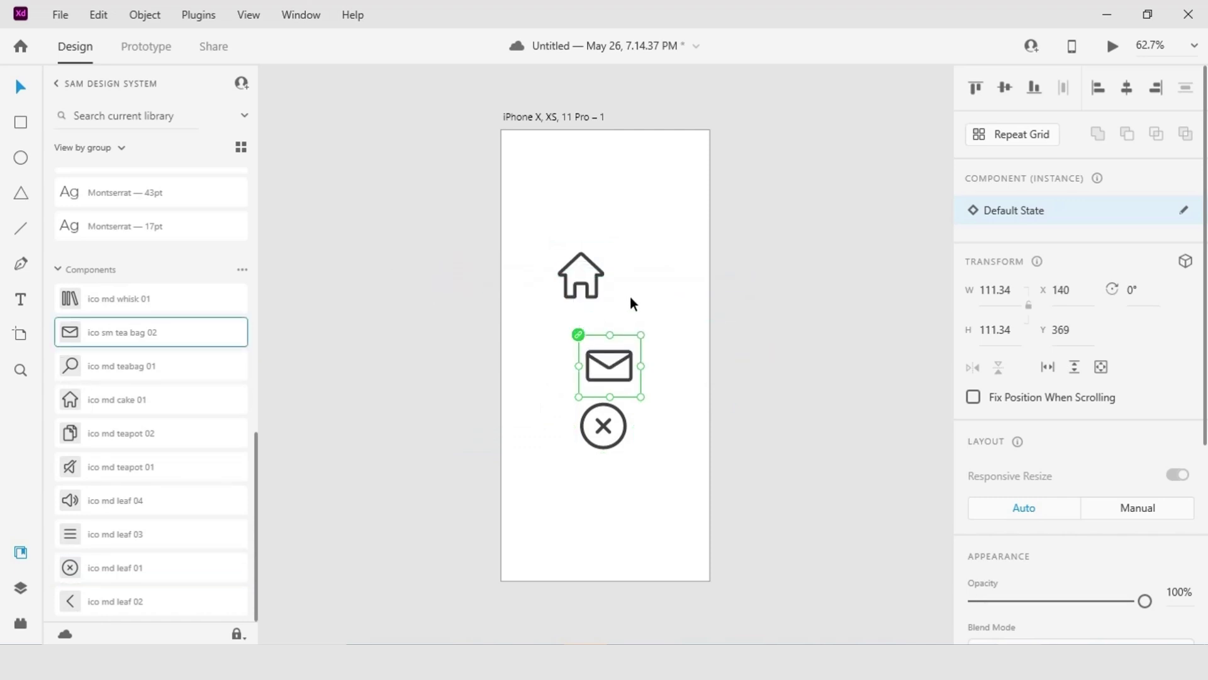
scroll(159, 276, "up", 10)
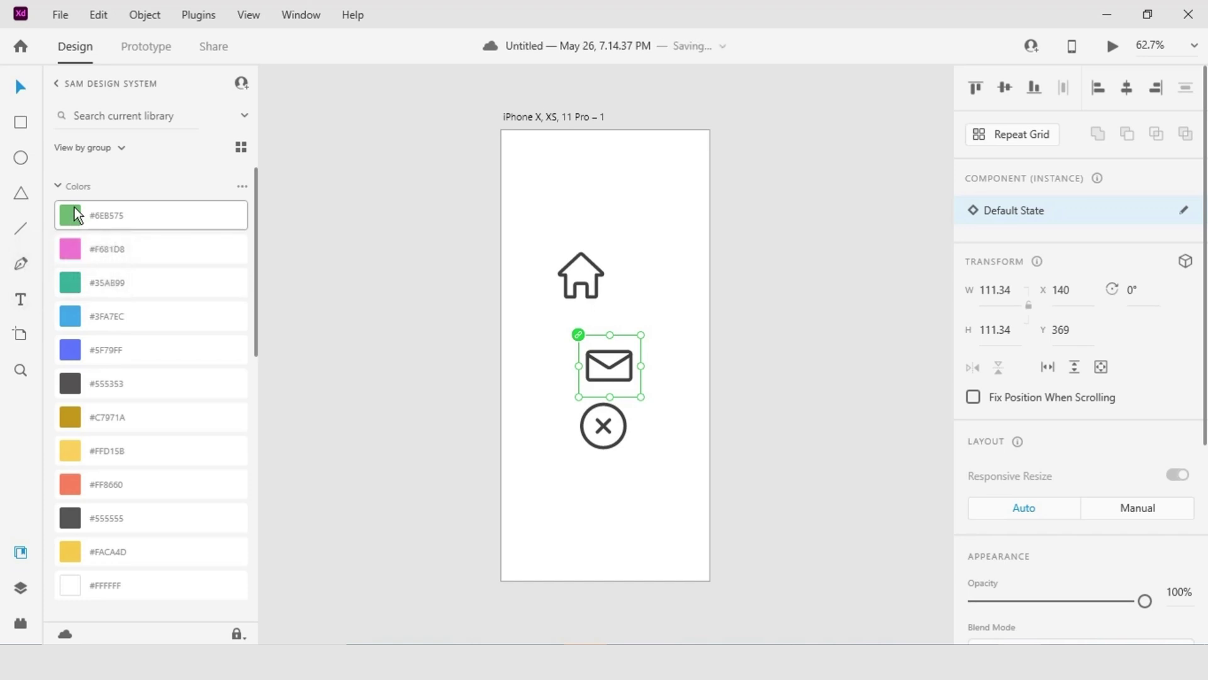
Apply the library green #6EB575 to the envelope, home and X icons.
left_click(77, 208)
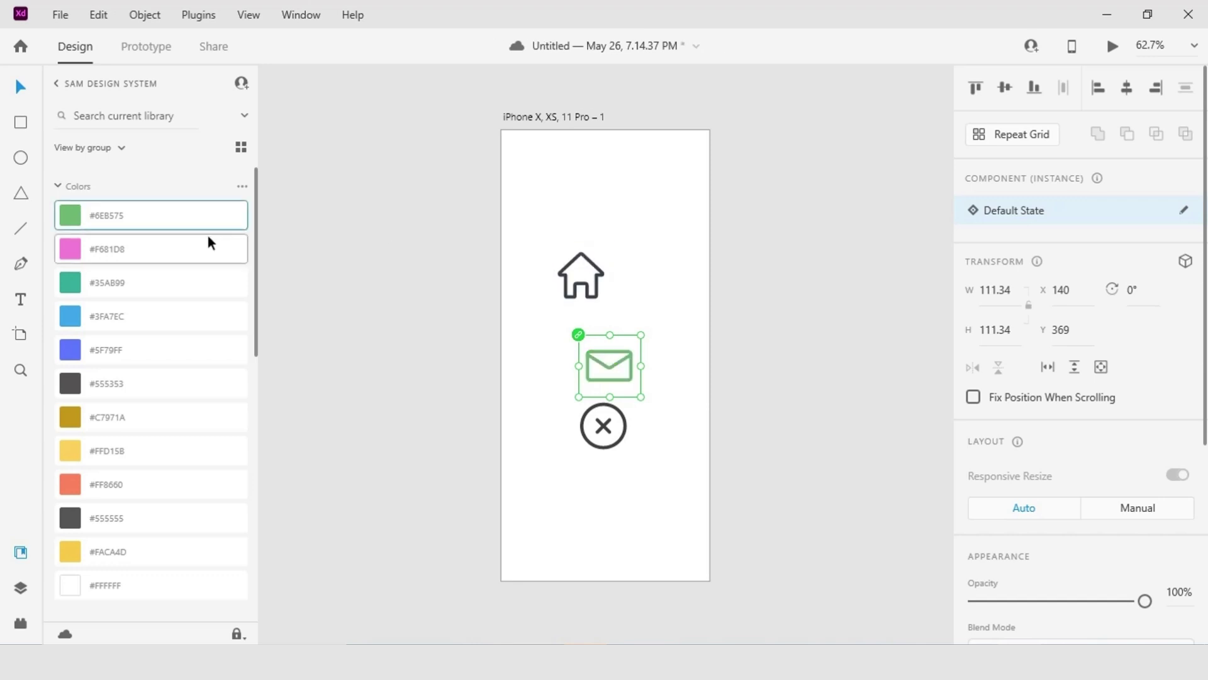
left_click(581, 275)
left_click(91, 221)
left_click(602, 428)
left_click(107, 223)
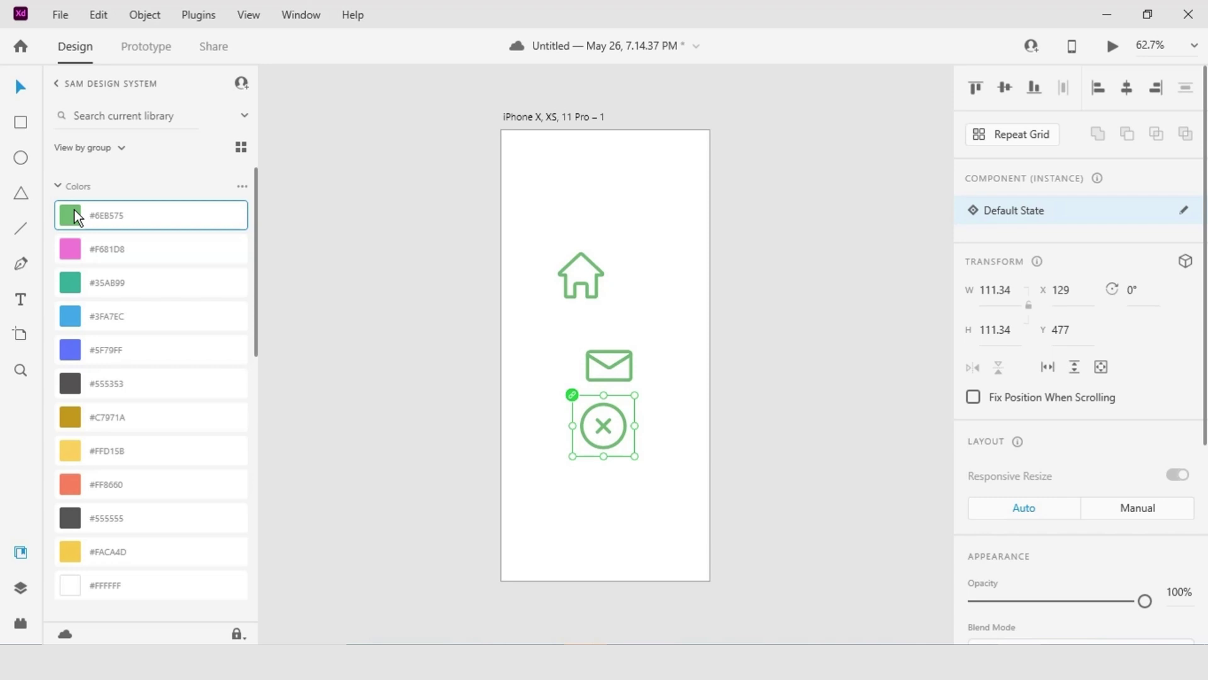
scroll(81, 323, "down", 10)
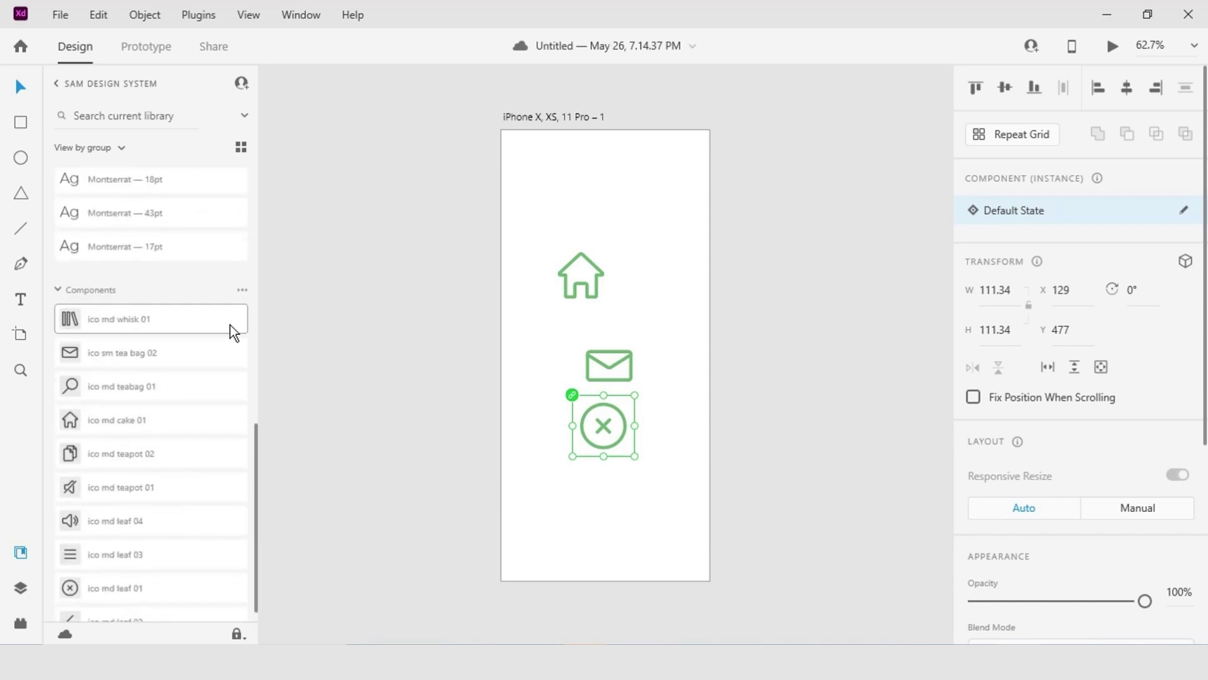
left_click(591, 267)
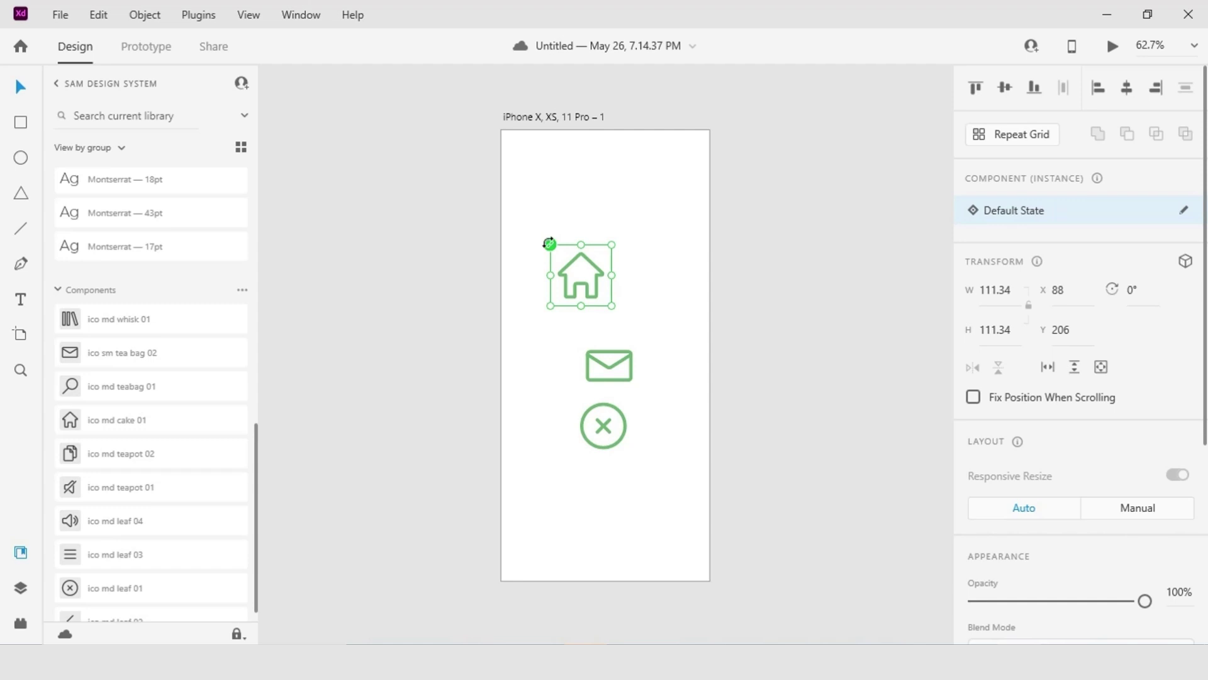
Open the home icon's main component with Edit Main in Source Document.
right_click(567, 268)
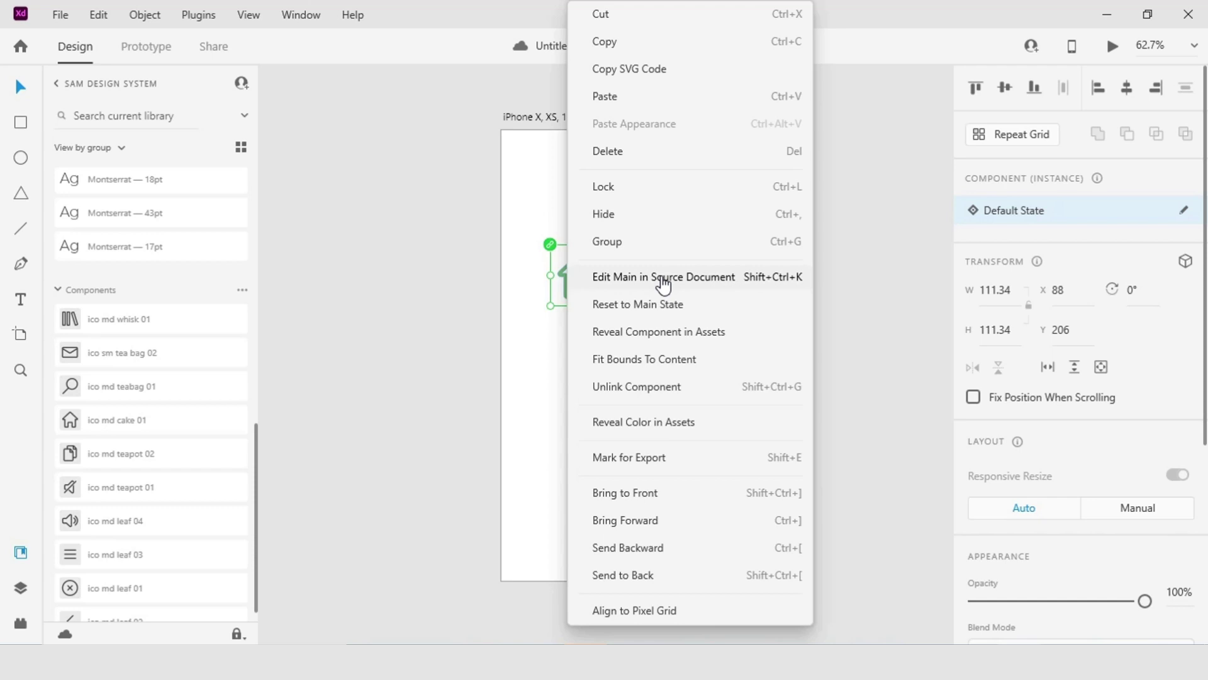
right_click(138, 420)
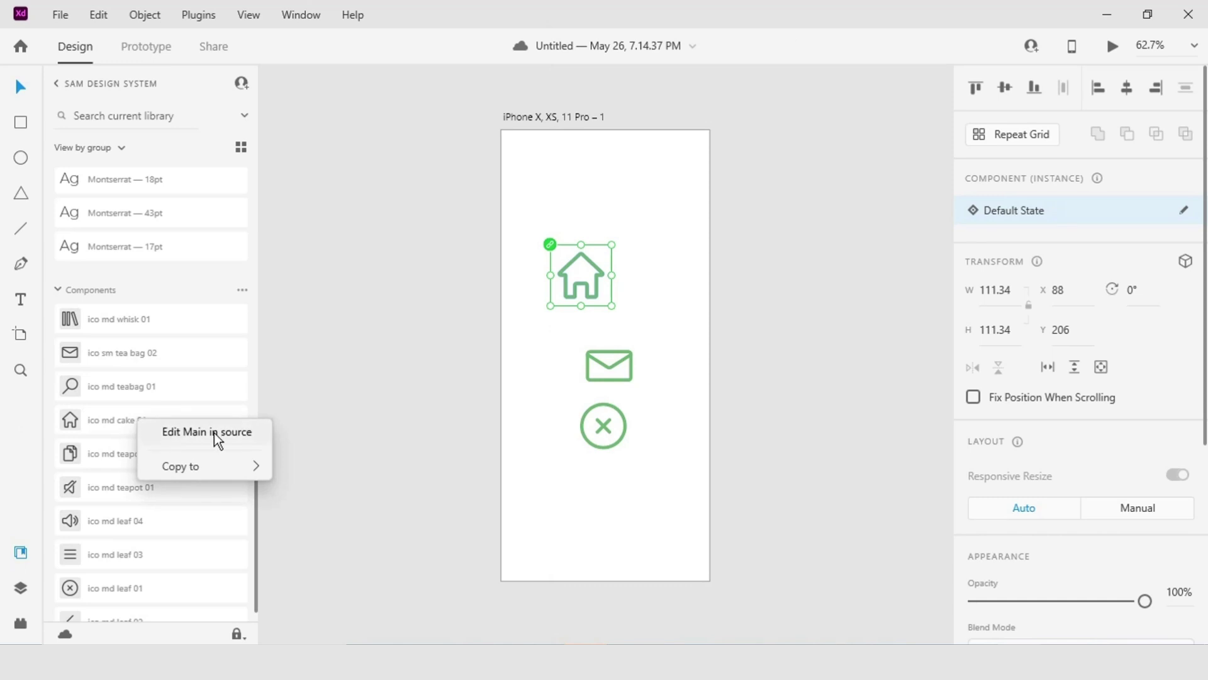
left_click(595, 279)
right_click(595, 278)
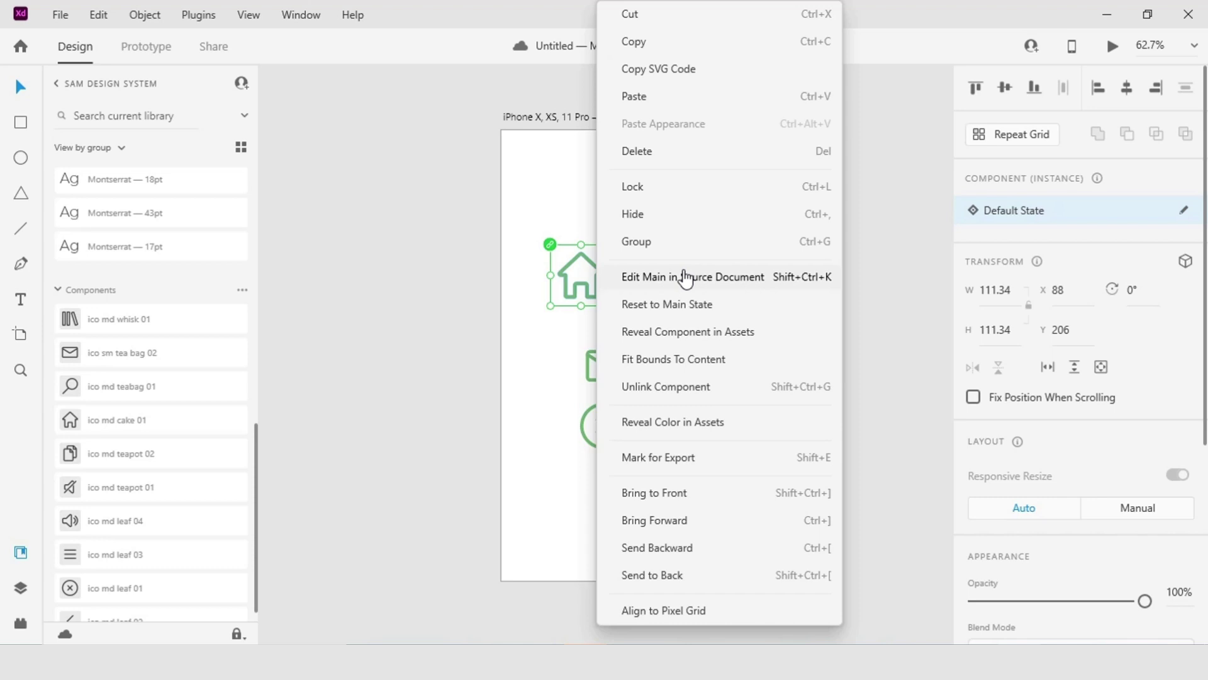
left_click(686, 278)
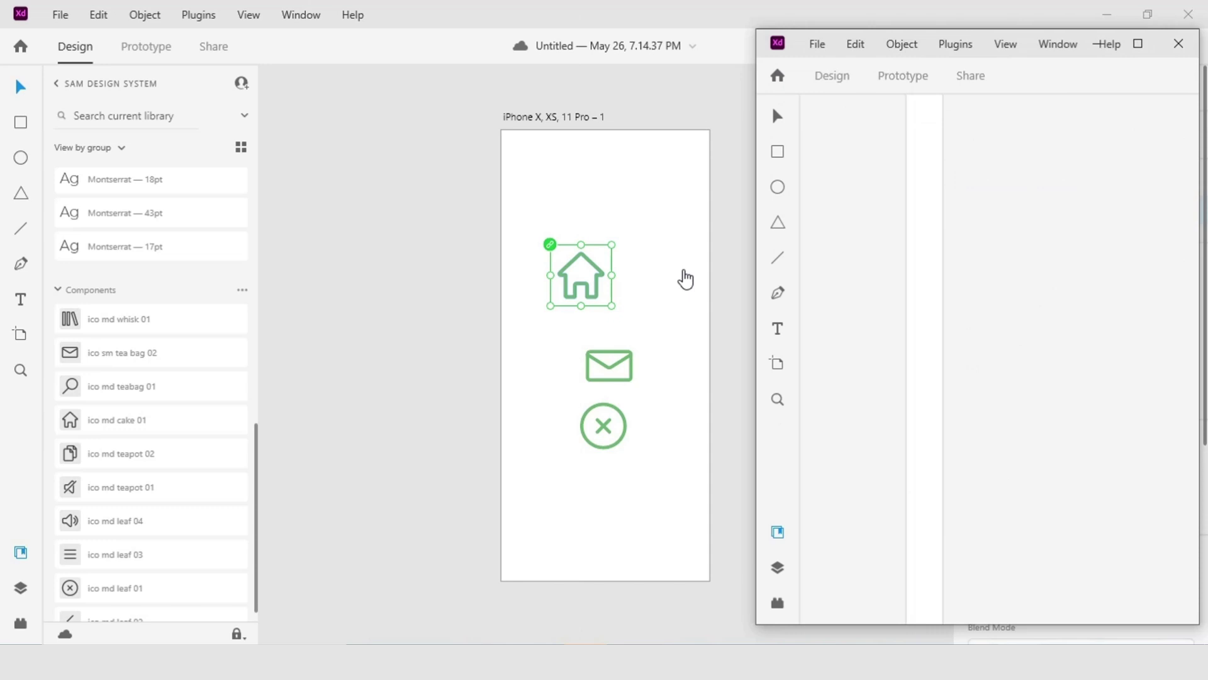
Maximize the Sam Design System source window and bring up the #6EB575 swatch's options.
left_click(1137, 45)
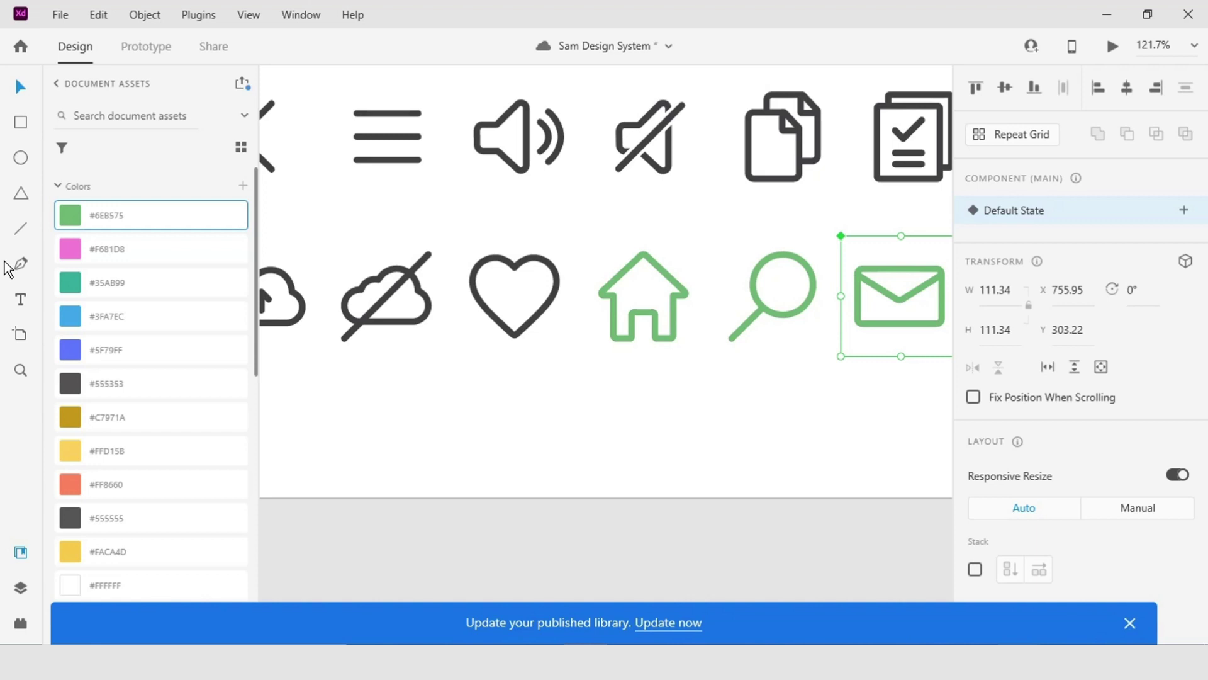
right_click(68, 215)
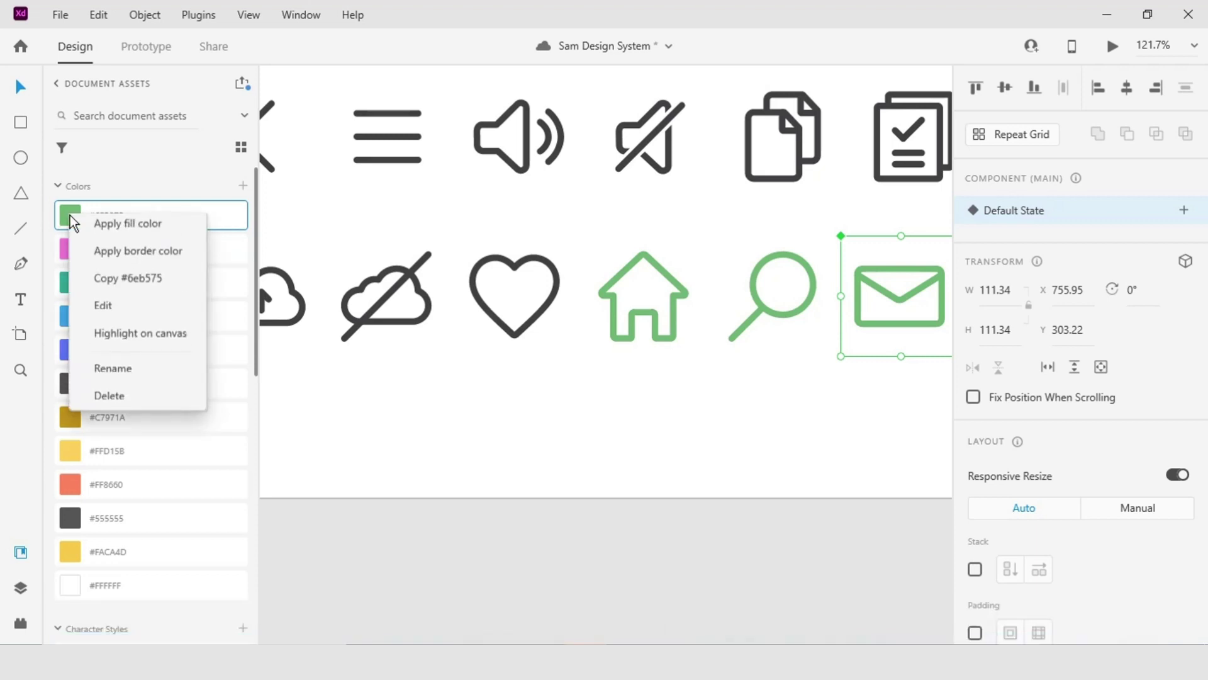
Edit the green #6EB575 swatch to yellow #E9F119 in the colour picker.
left_click(139, 310)
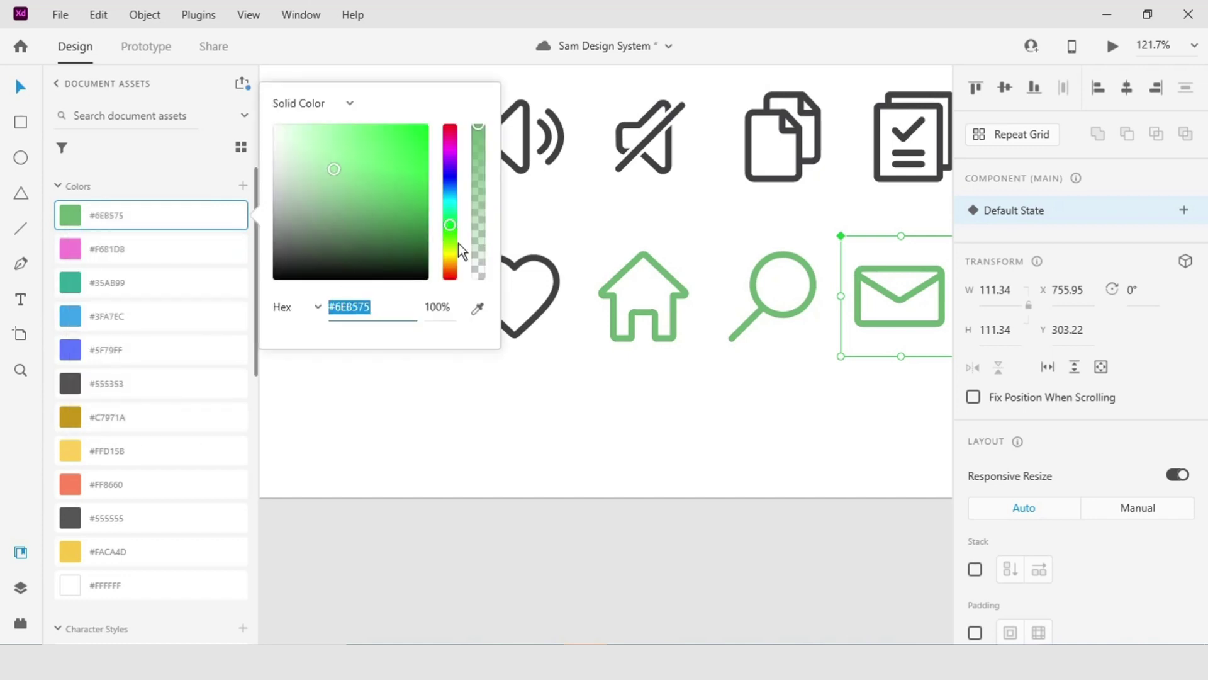
left_click_drag(452, 259, 452, 253)
left_click(370, 172)
left_click_drag(371, 173, 417, 134)
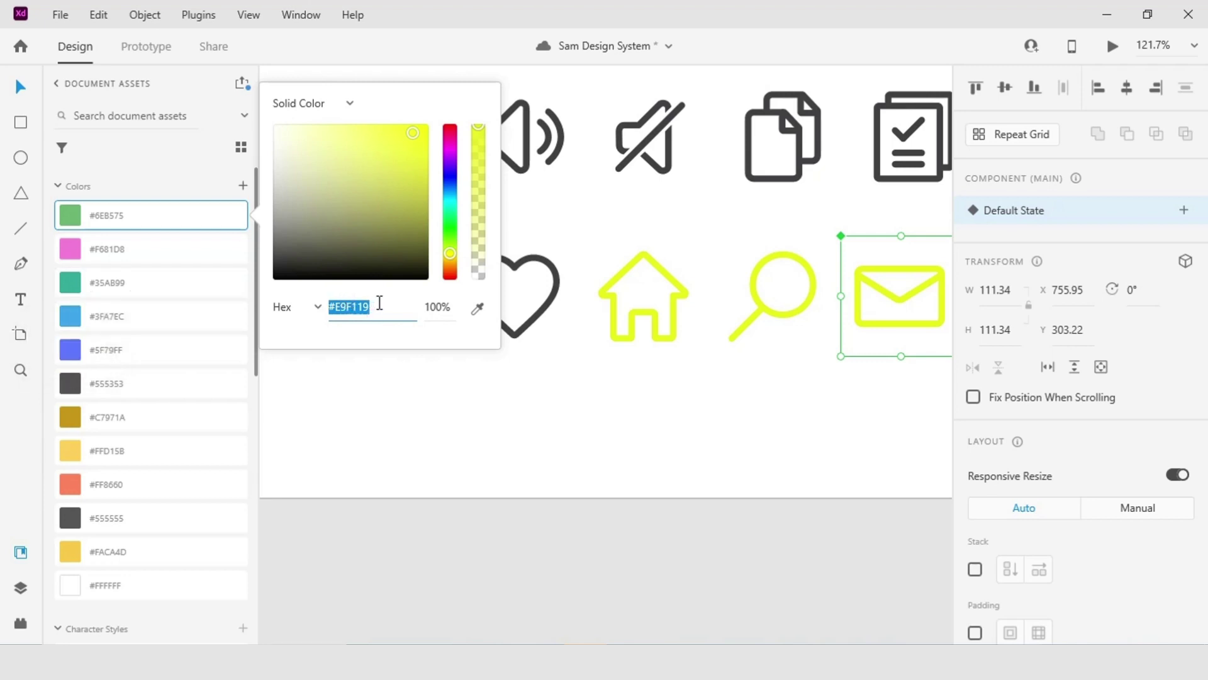
key("Return")
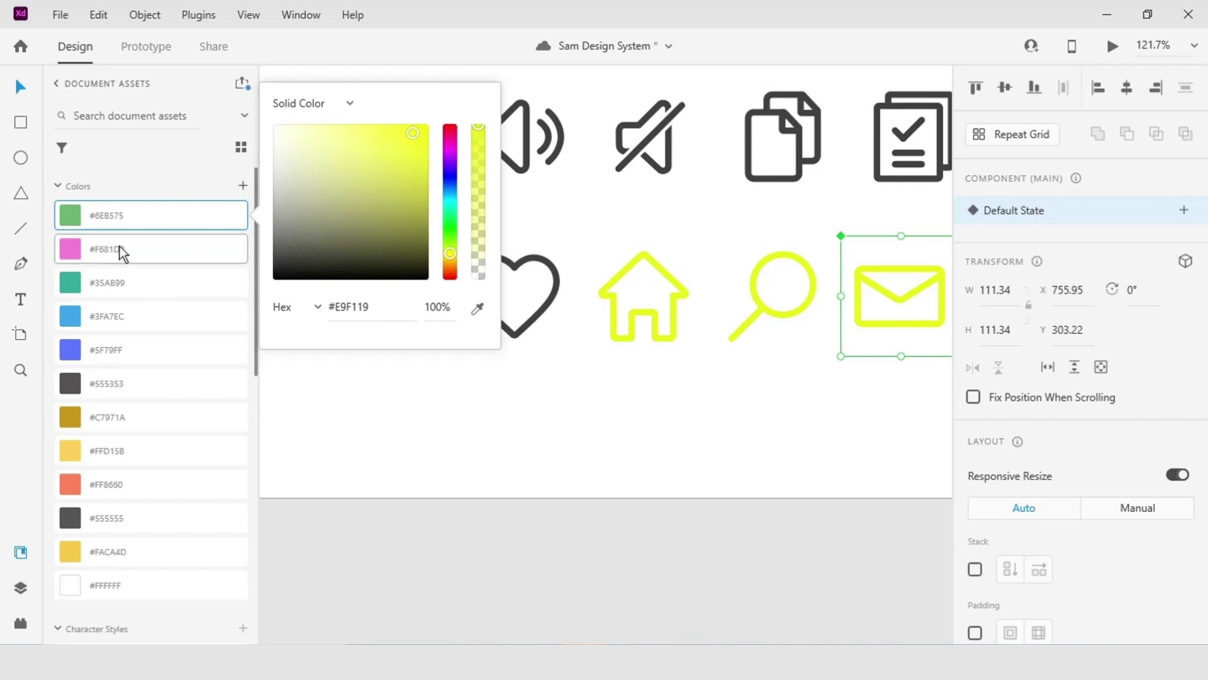
left_click(78, 216)
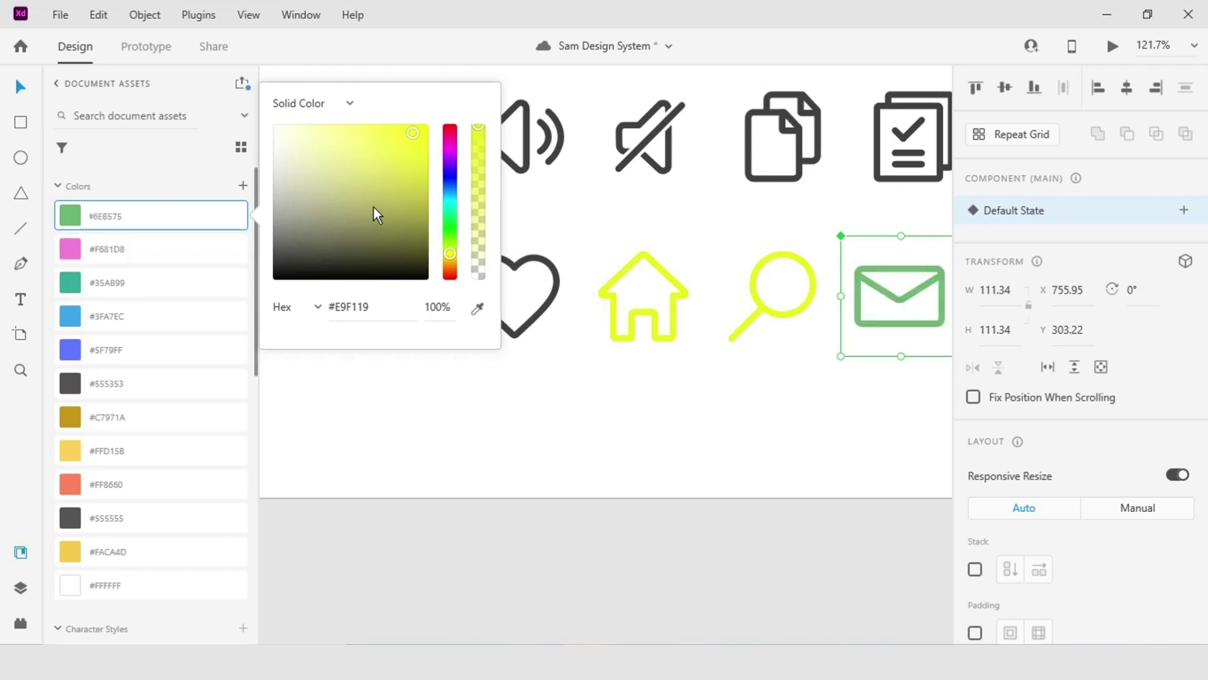
left_click(269, 350)
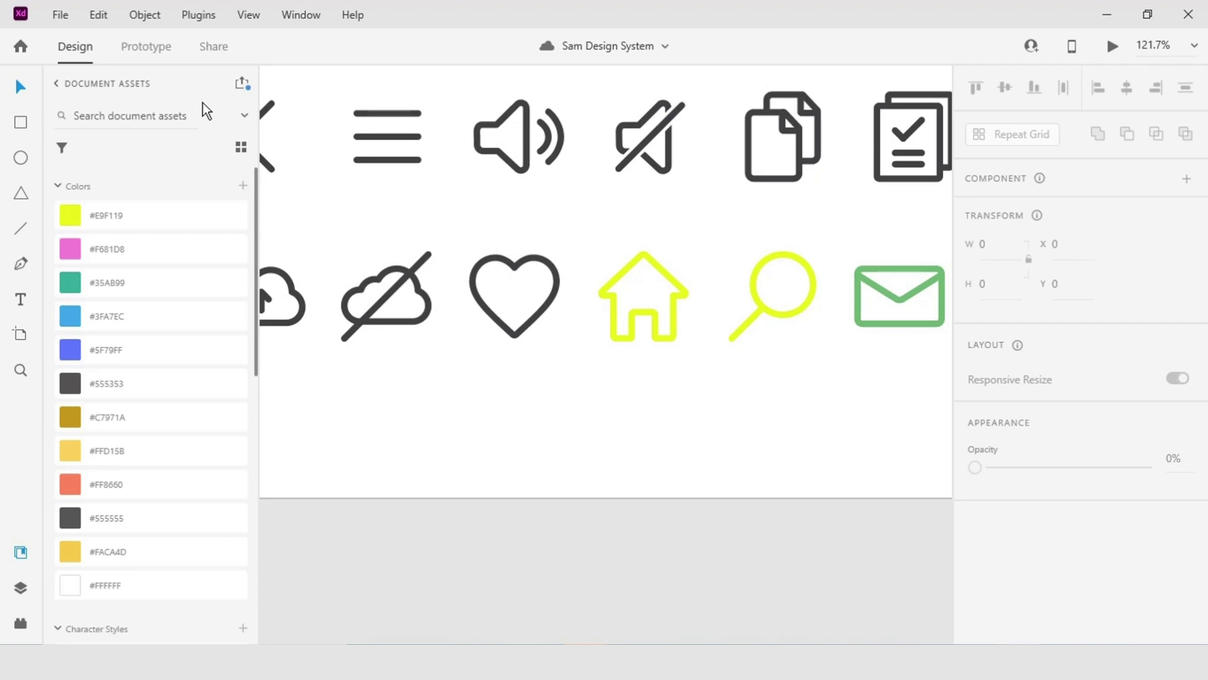
Publish the Sam Design System library update from the Libraries dialog.
left_click(242, 83)
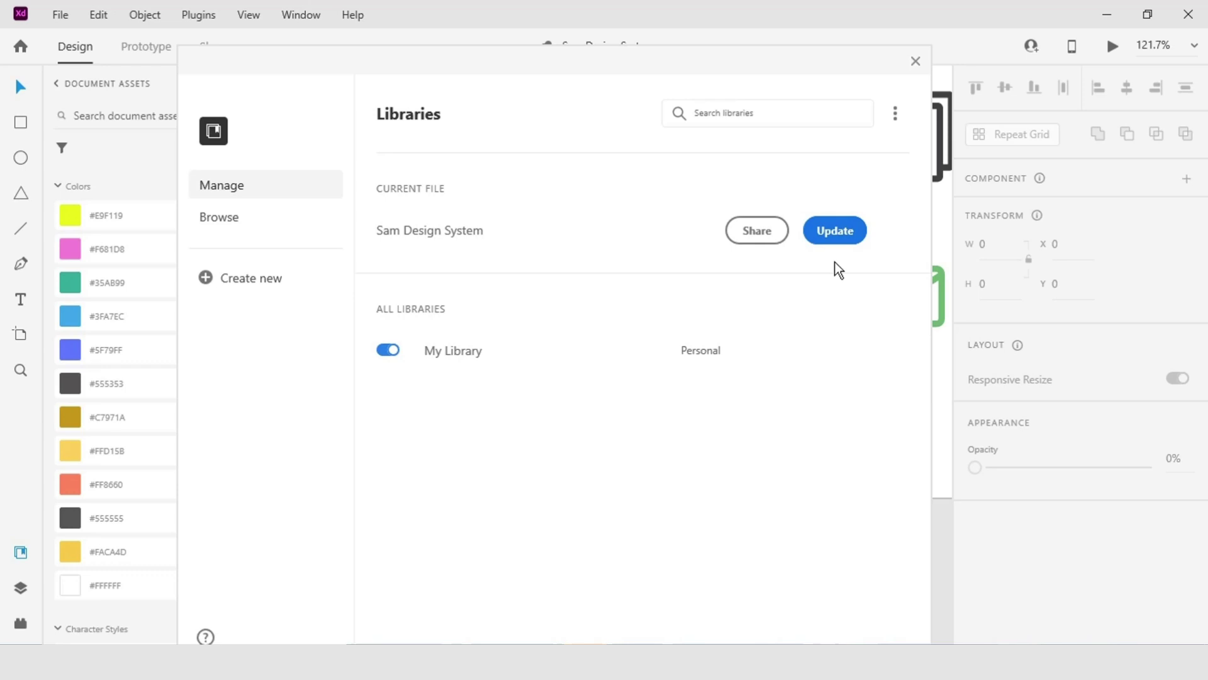
left_click(837, 232)
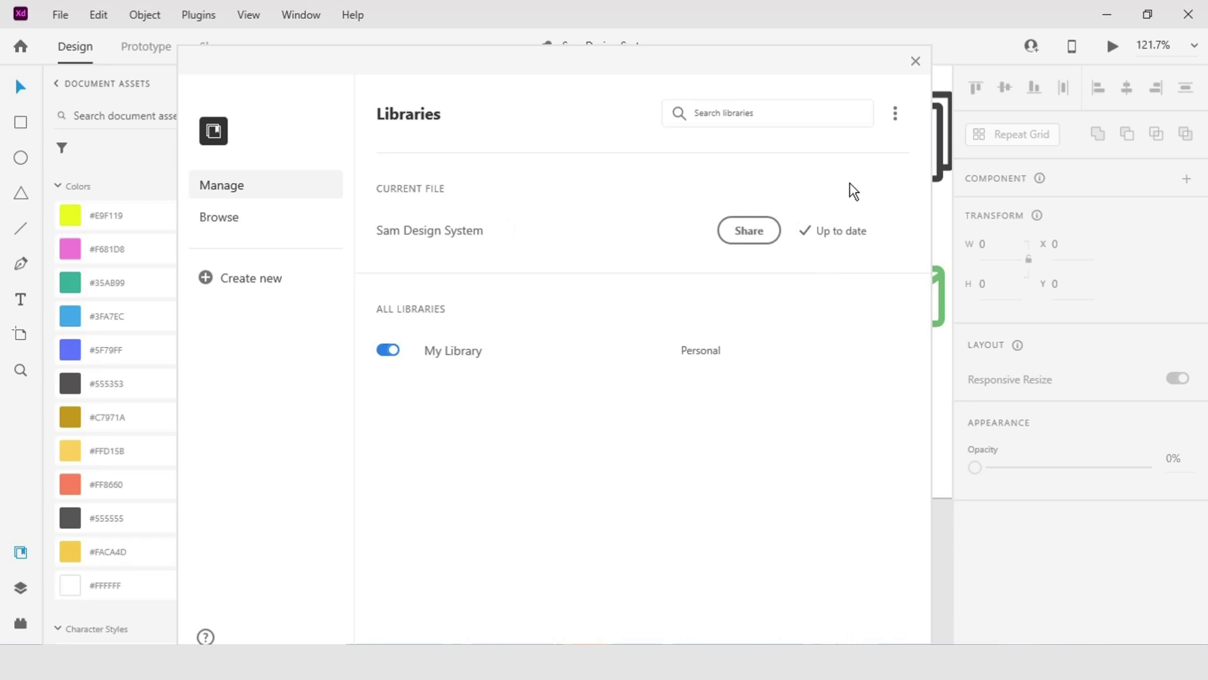
left_click(915, 62)
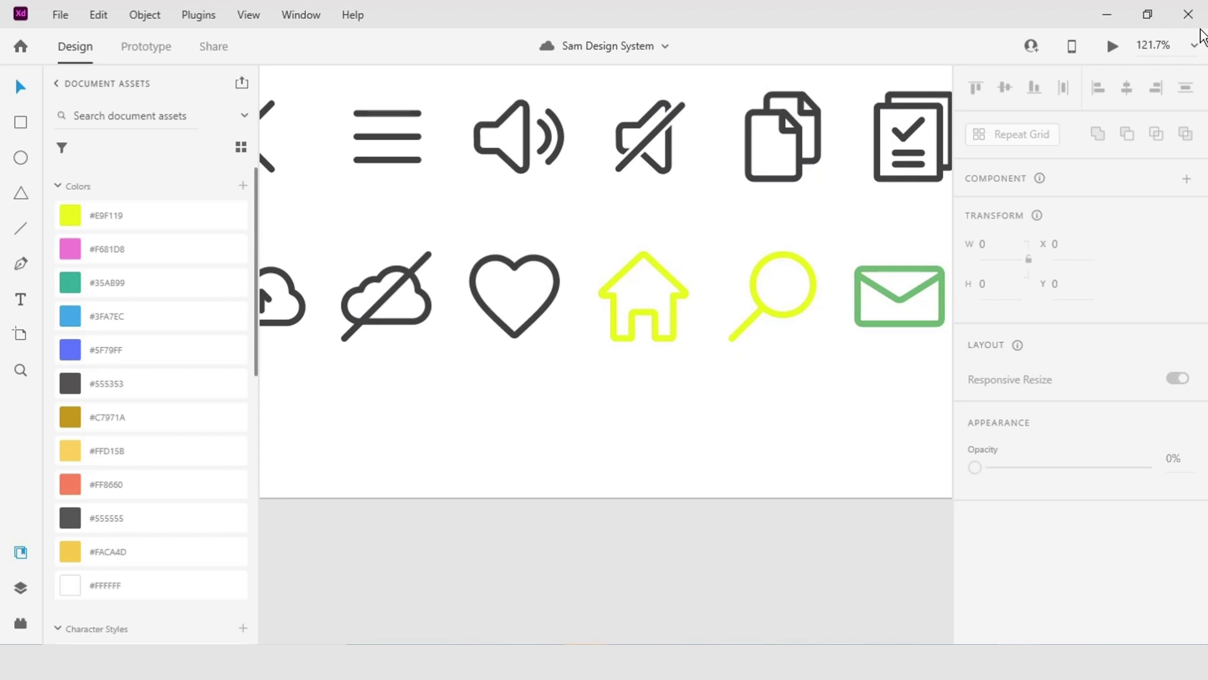
Close the Sam Design System source document to return to the Untitled iPhone artboard.
left_click(1188, 14)
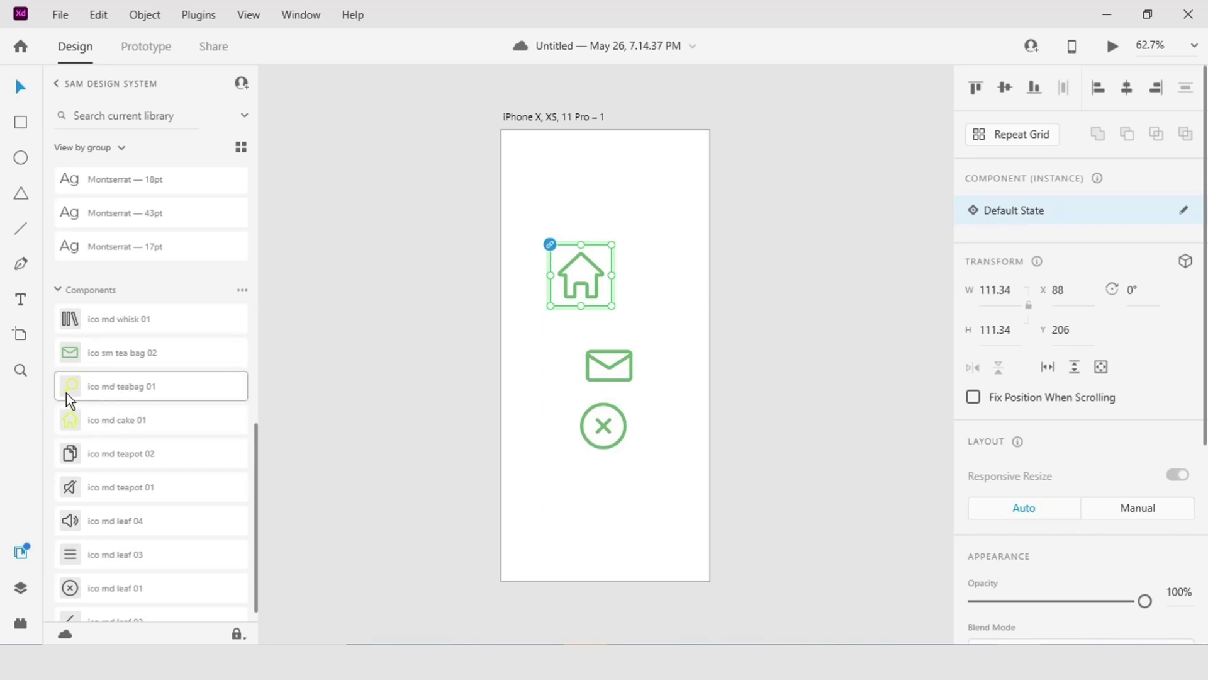
Place the yellow magnifier icon beside the envelope, undoing two trial house icon placements.
left_click_drag(97, 394, 538, 351)
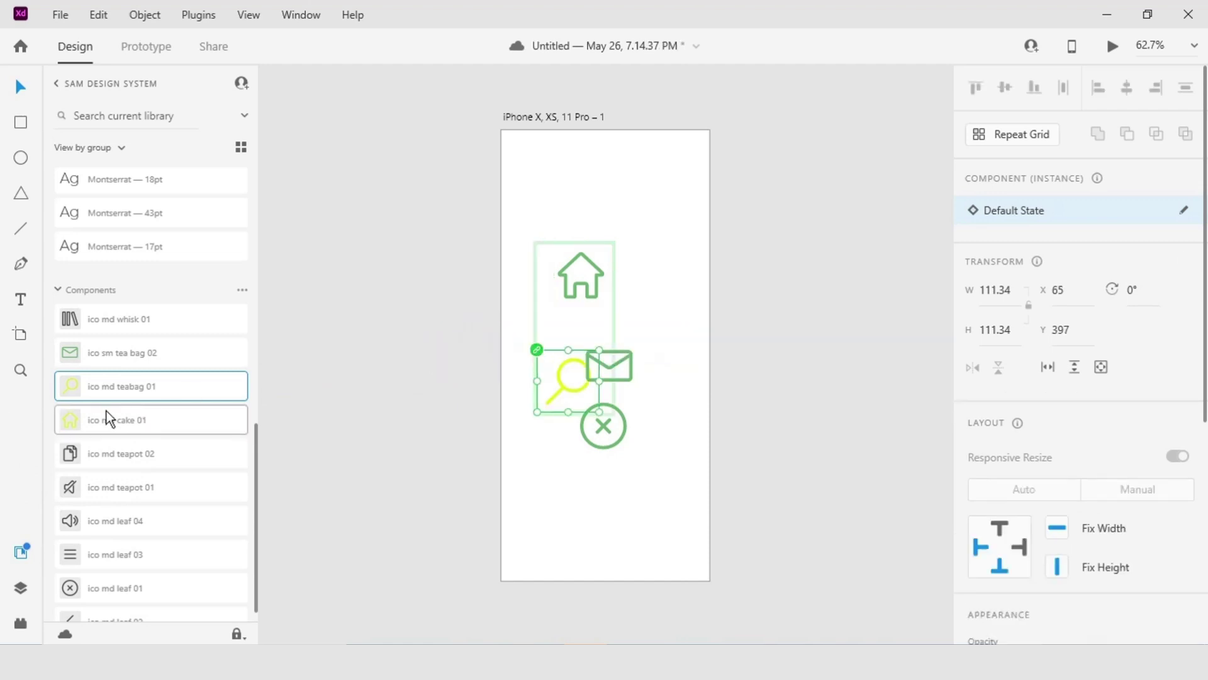
left_click_drag(74, 421, 592, 307)
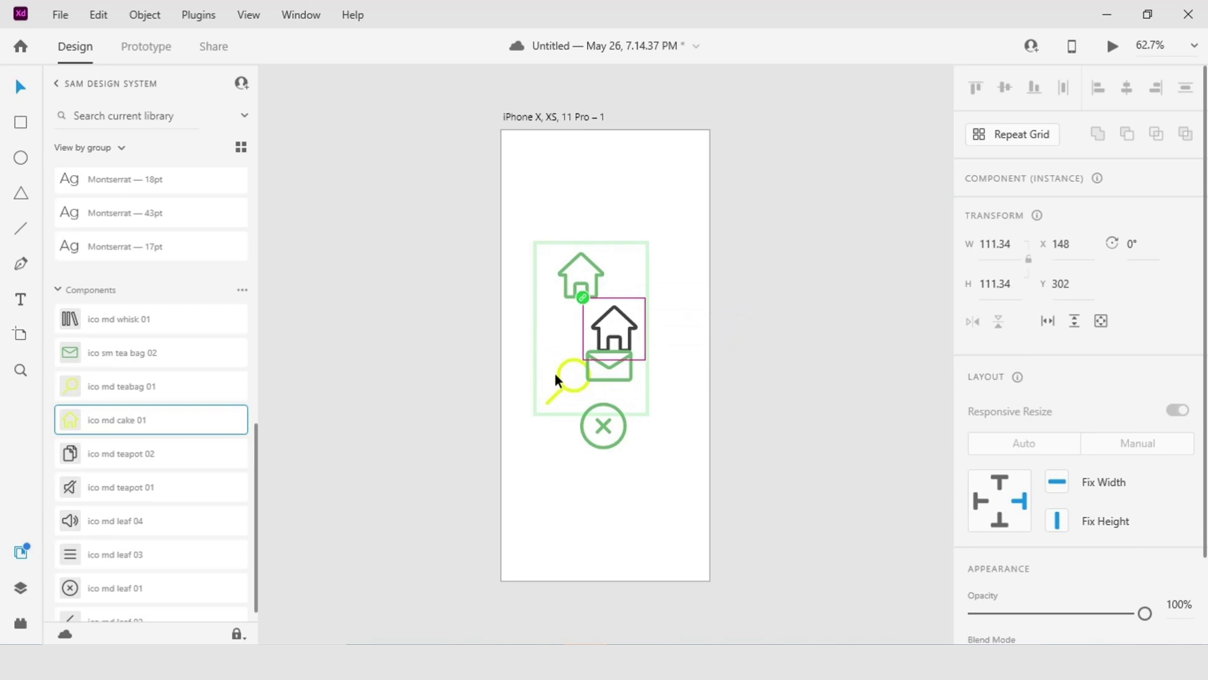
key("ctrl+z")
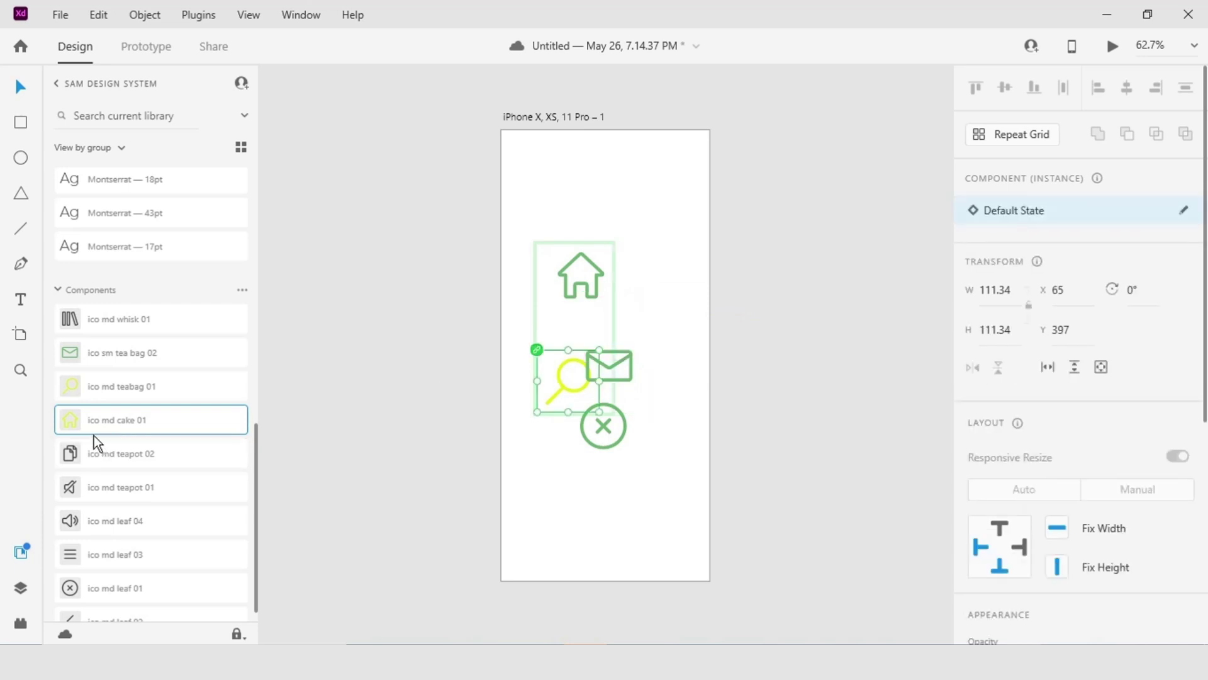
left_click_drag(72, 426, 610, 210)
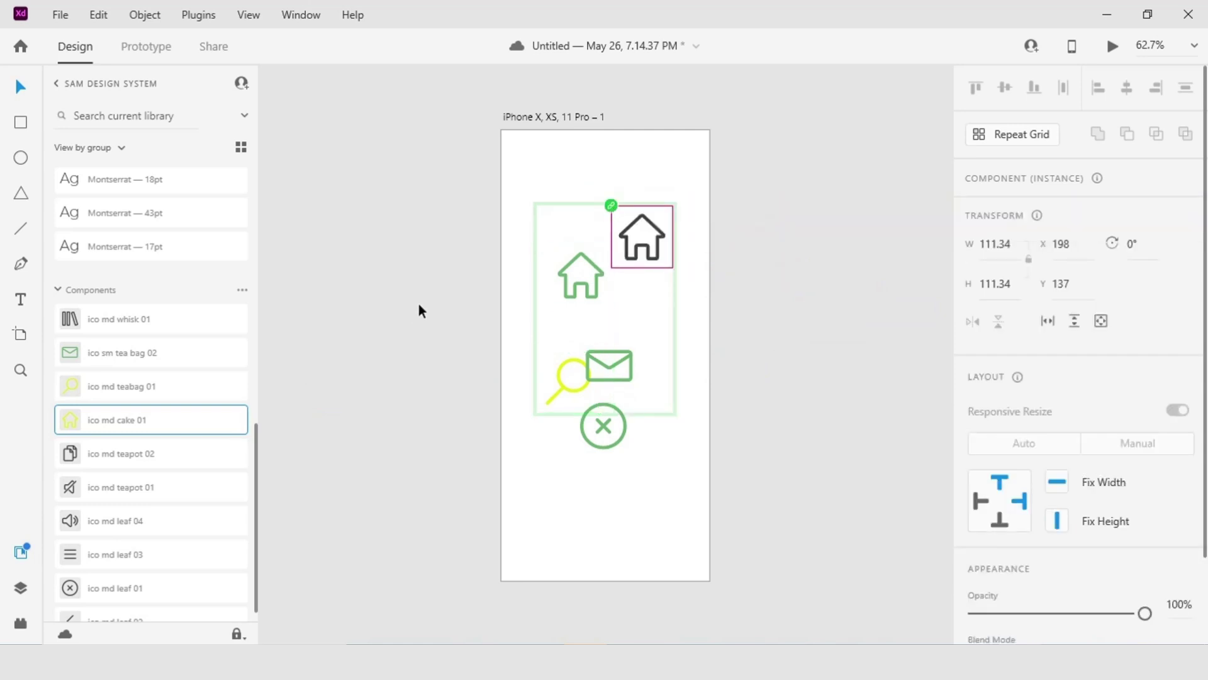
key("ctrl+z")
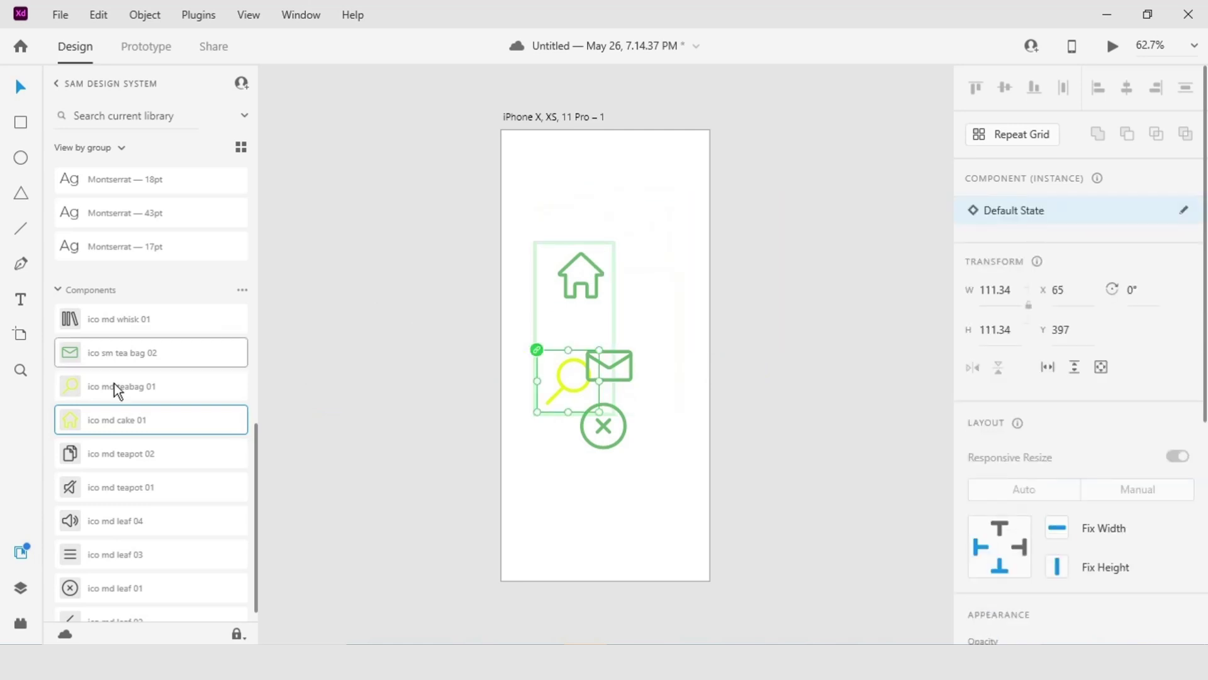
Hide and reshow the library panel, then place a house icon near the top and undo it.
scroll(169, 286, "up", 10)
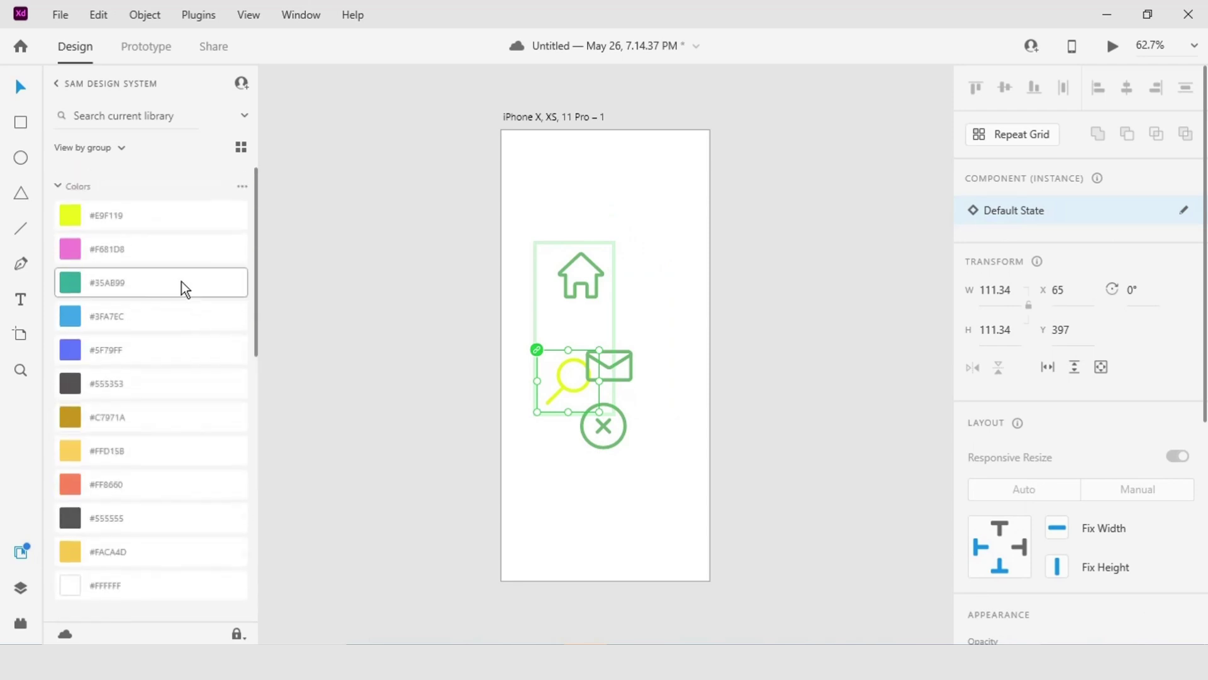
left_click(20, 552)
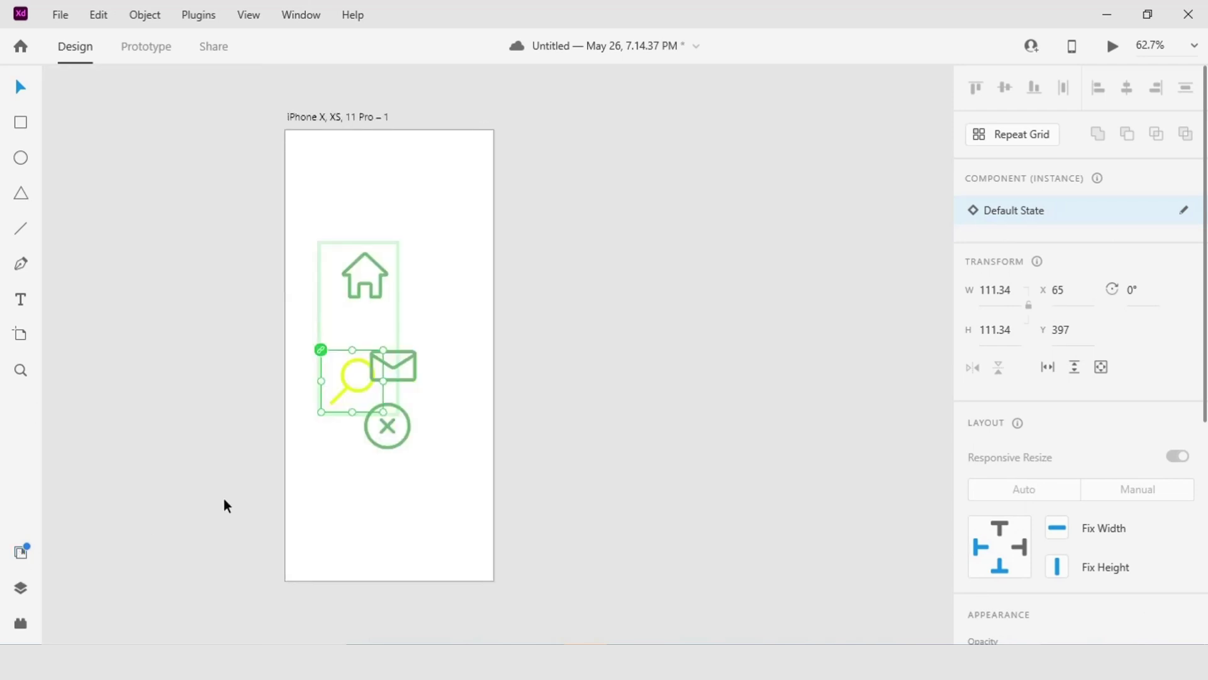
left_click(20, 554)
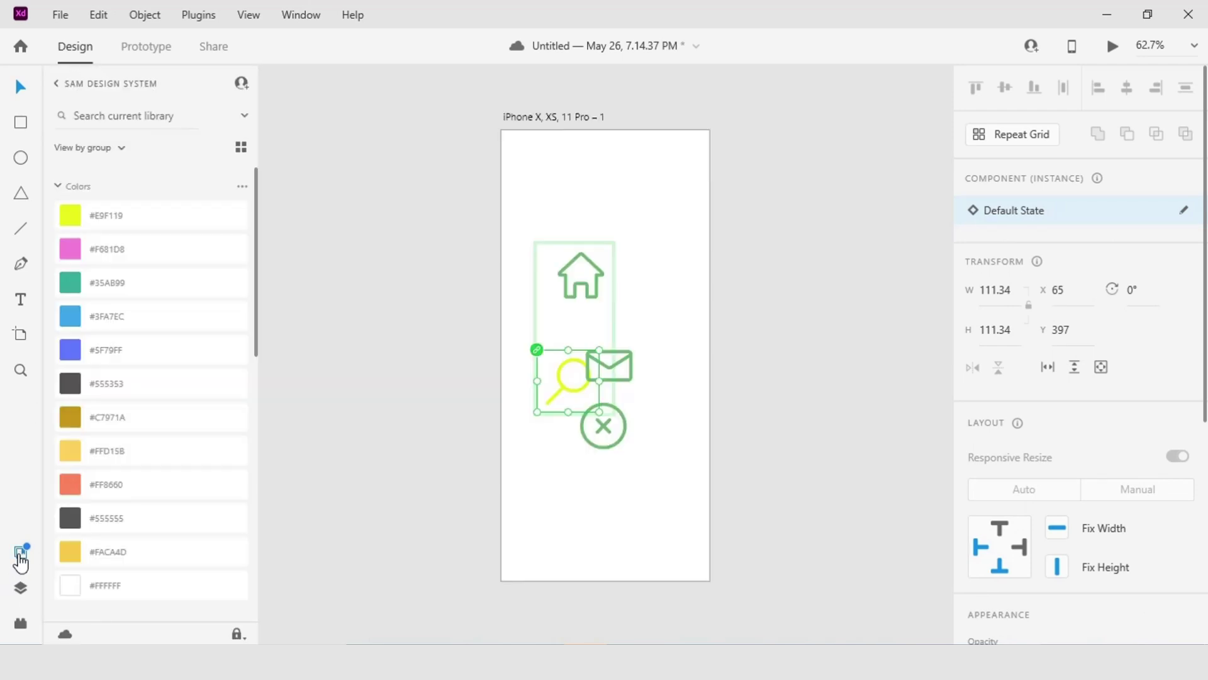
scroll(146, 326, "down", 10)
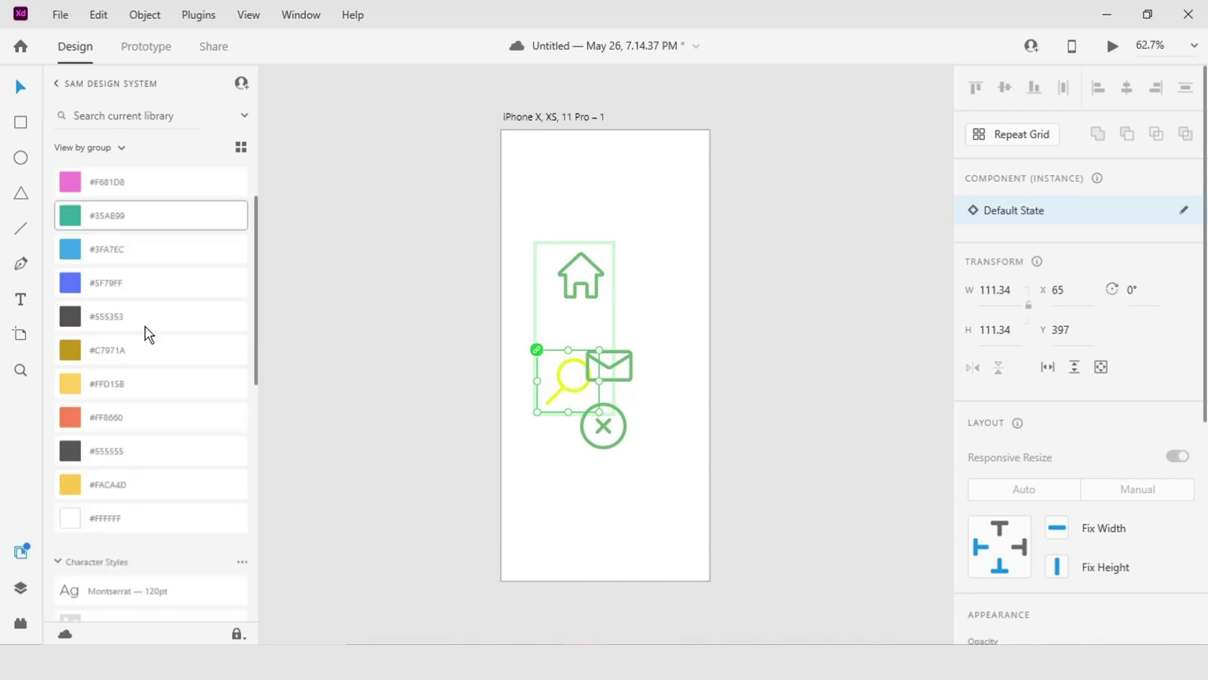
left_click_drag(68, 406, 577, 208)
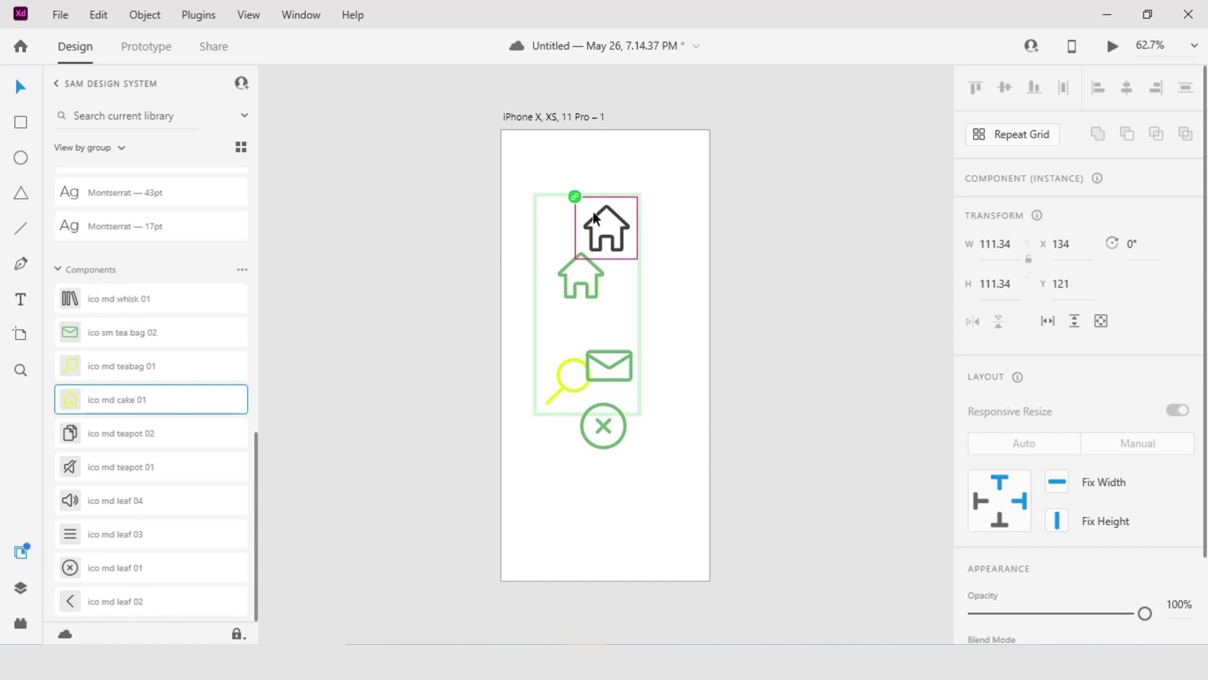
key("ctrl+z")
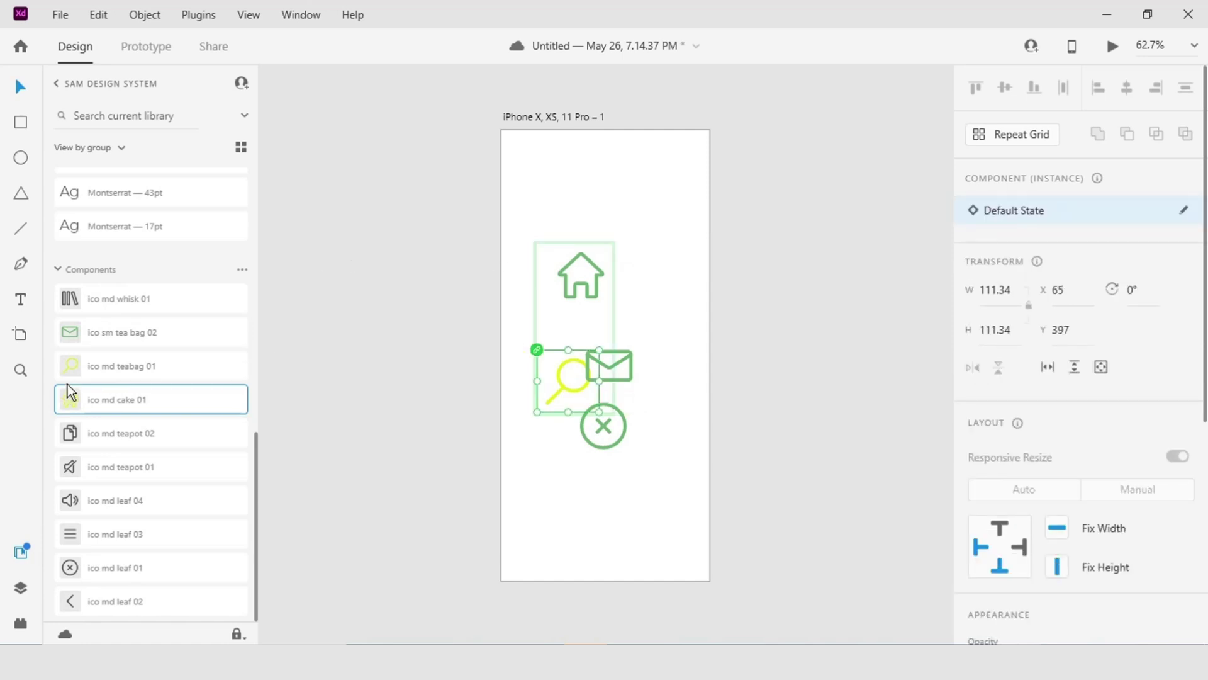